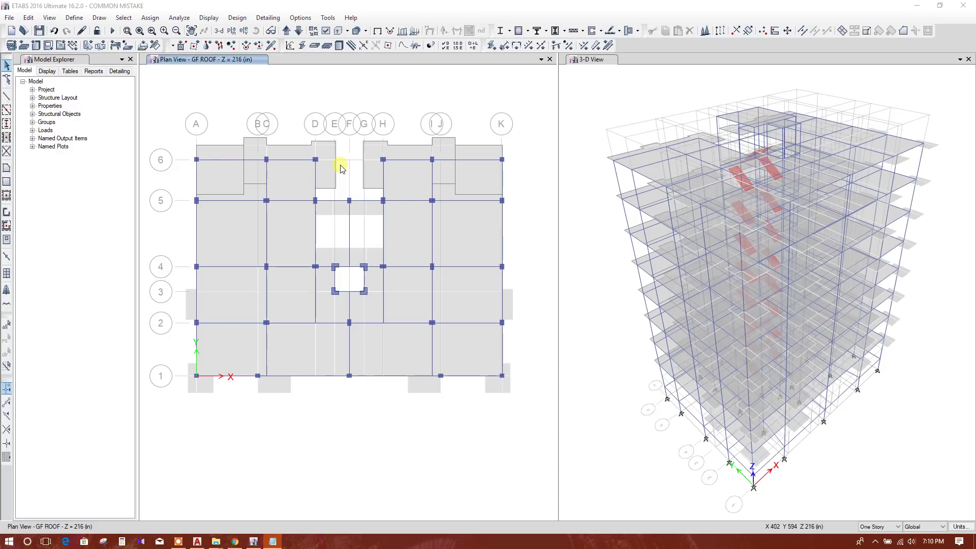
- Review the consistent units, leaving the force unit at pounds unchanged
click(214, 76)
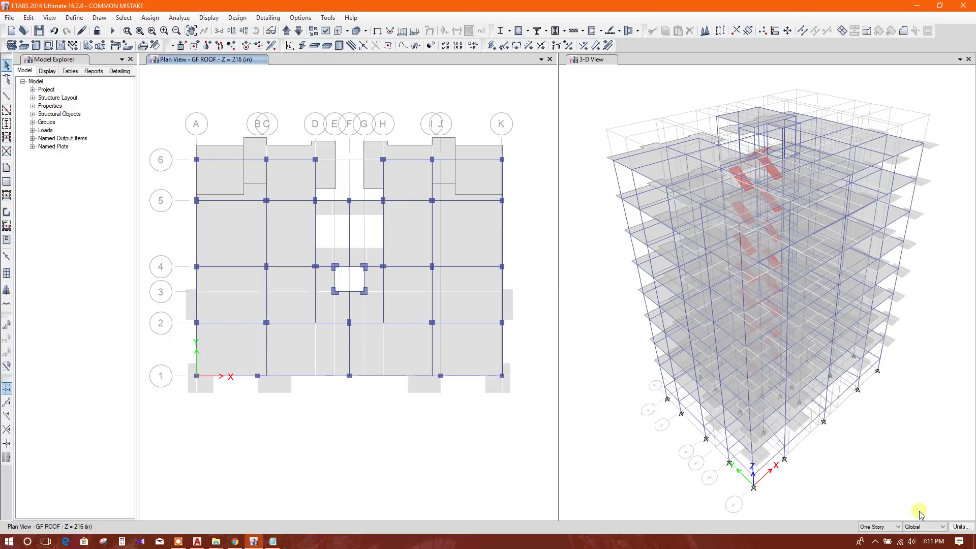
click(959, 527)
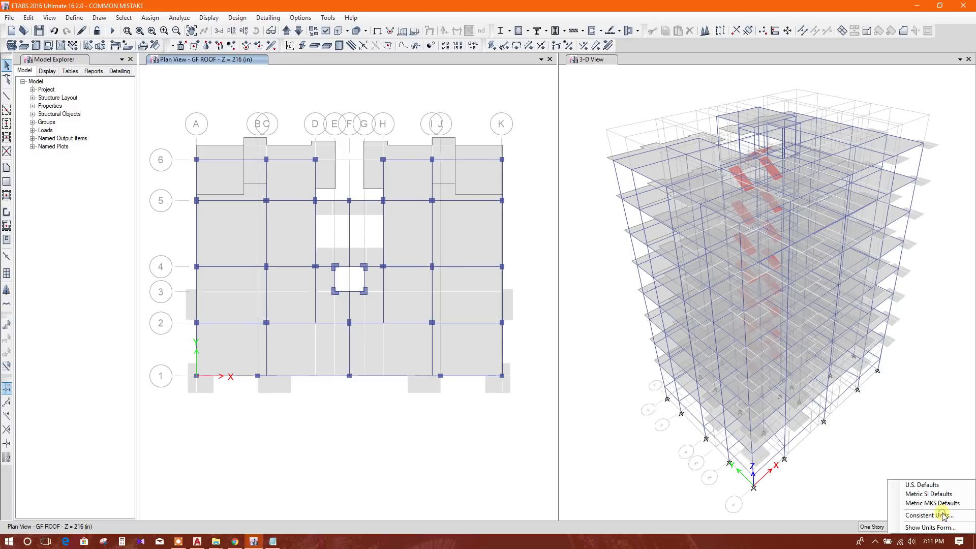
click(939, 516)
click(488, 187)
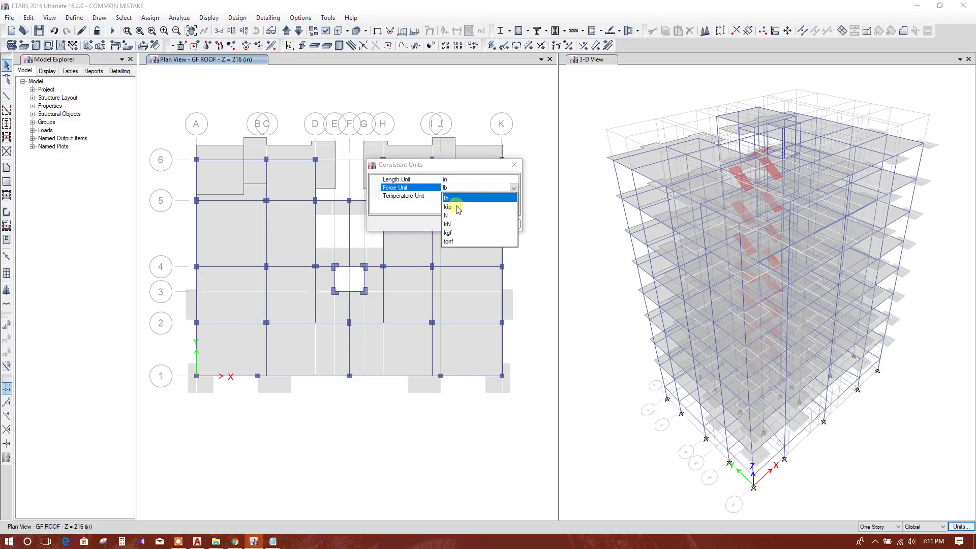
click(465, 197)
click(474, 180)
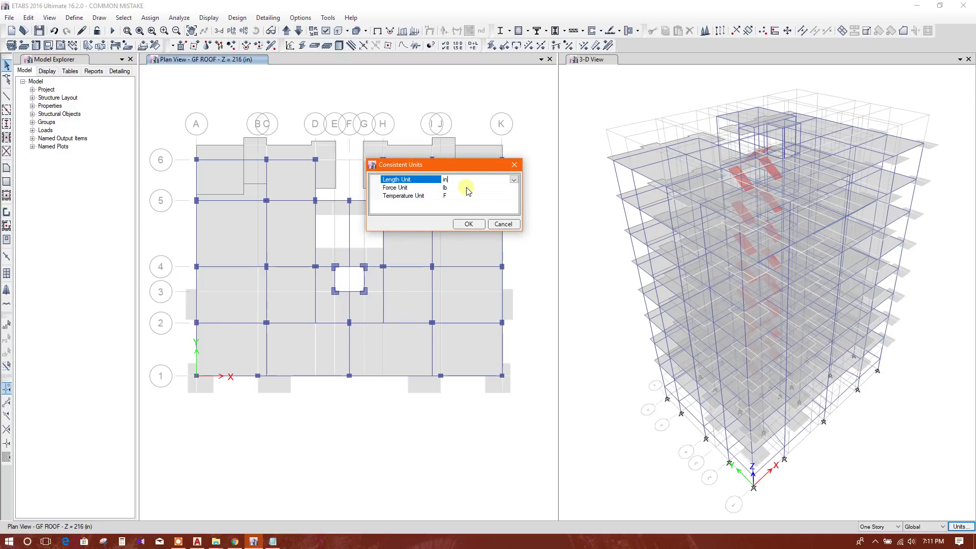
click(468, 224)
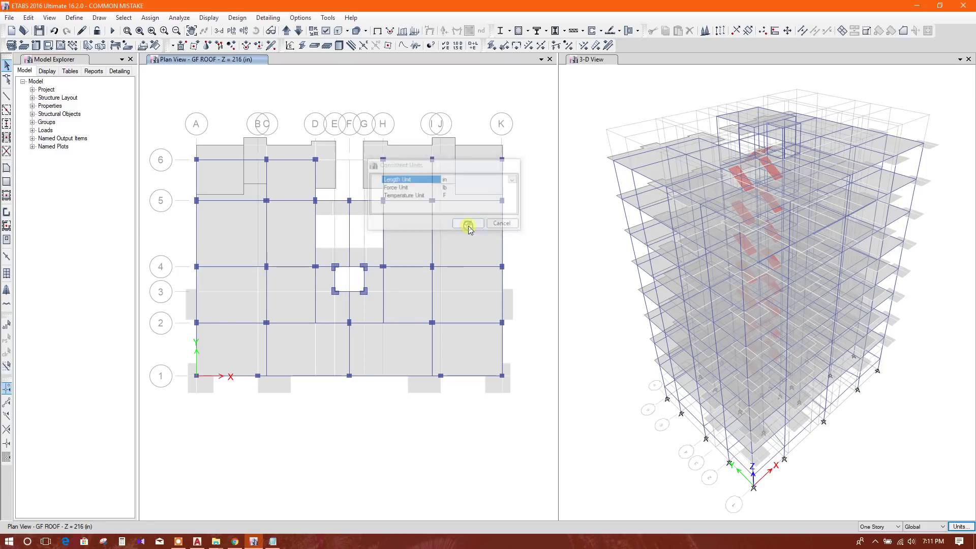
- Inspect the 3500psi concrete's design data, confirming 3500 psi compressive strength
click(80, 17)
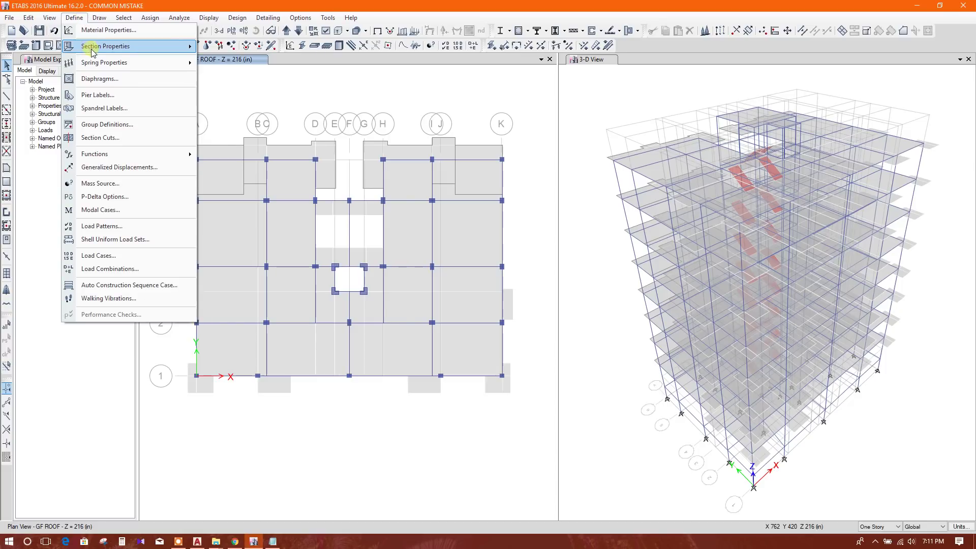
click(149, 31)
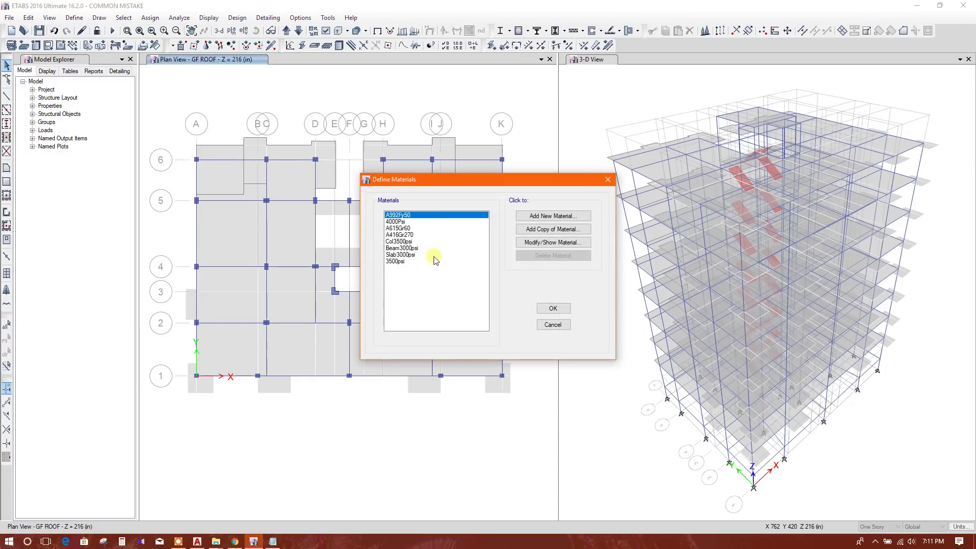
click(396, 261)
click(549, 244)
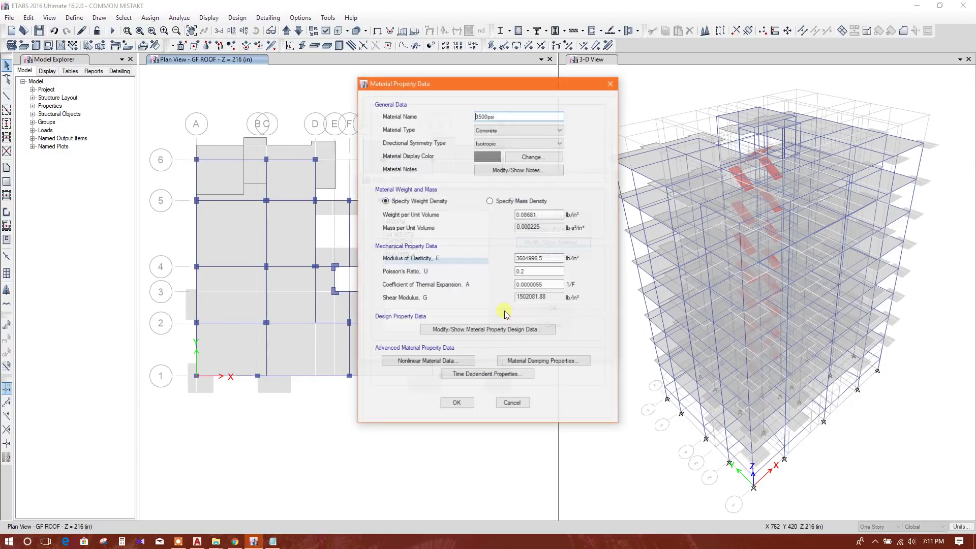
click(466, 331)
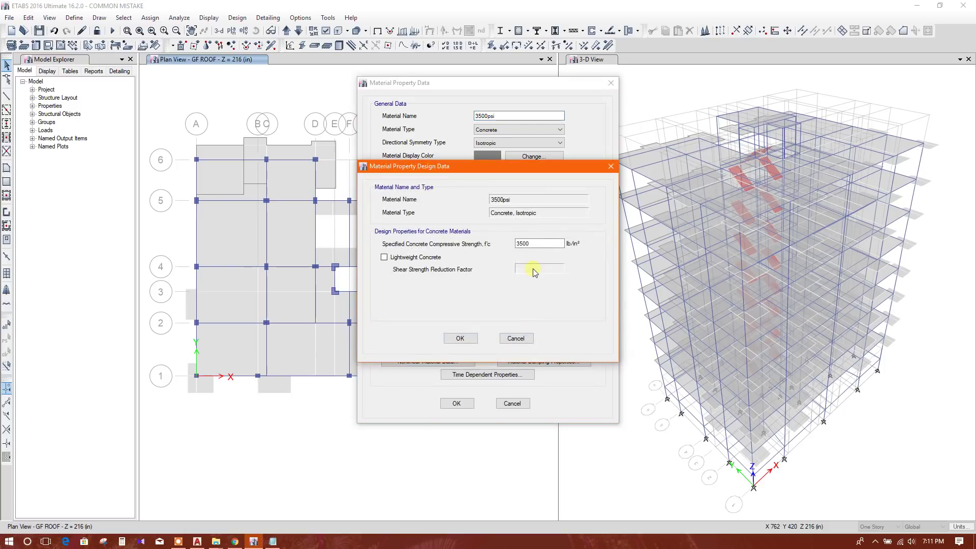
click(460, 338)
click(457, 403)
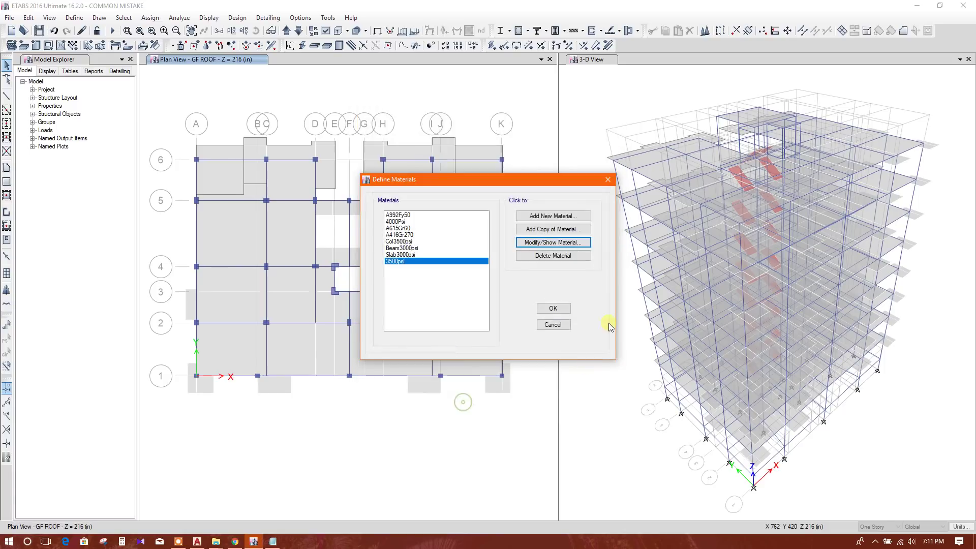
- Close the materials list and change the consistent force unit from lb to kip
click(553, 308)
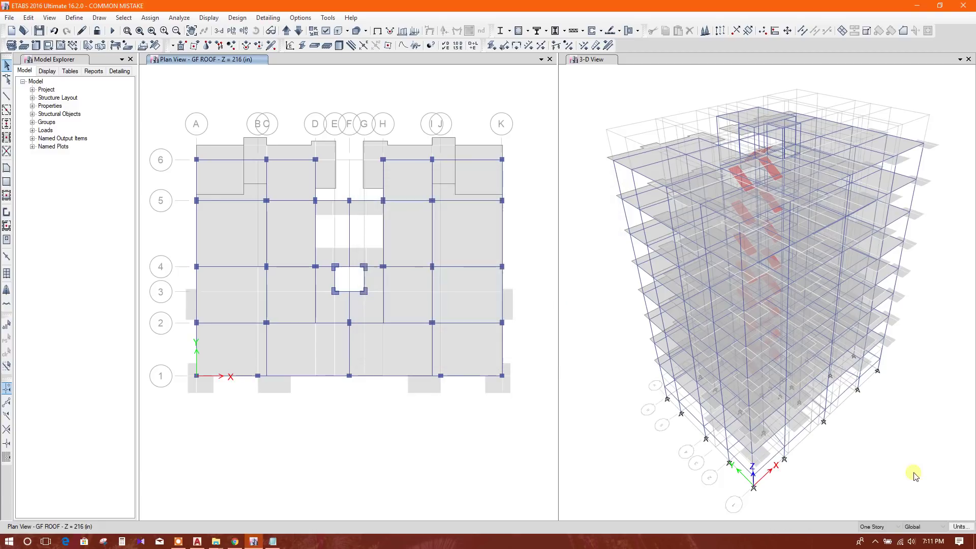
click(958, 526)
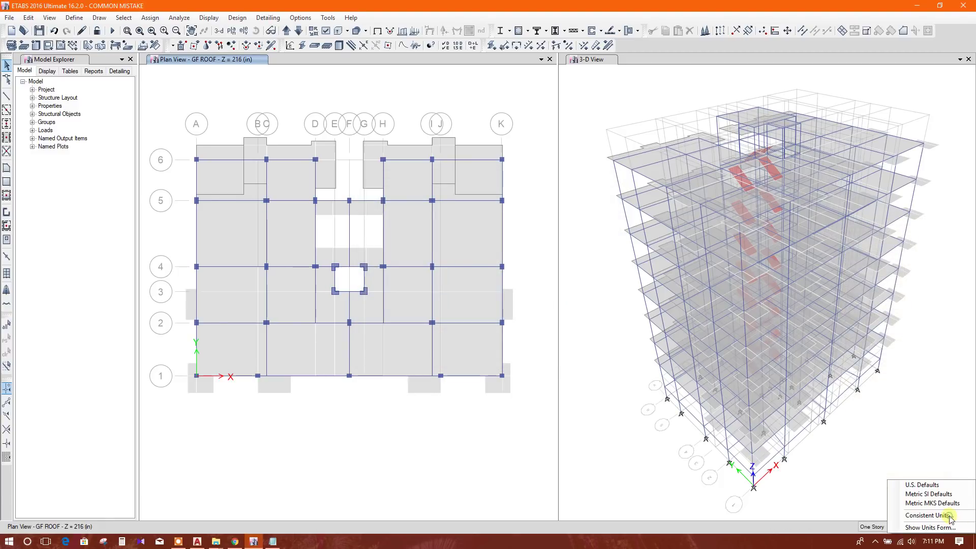
click(950, 517)
click(500, 189)
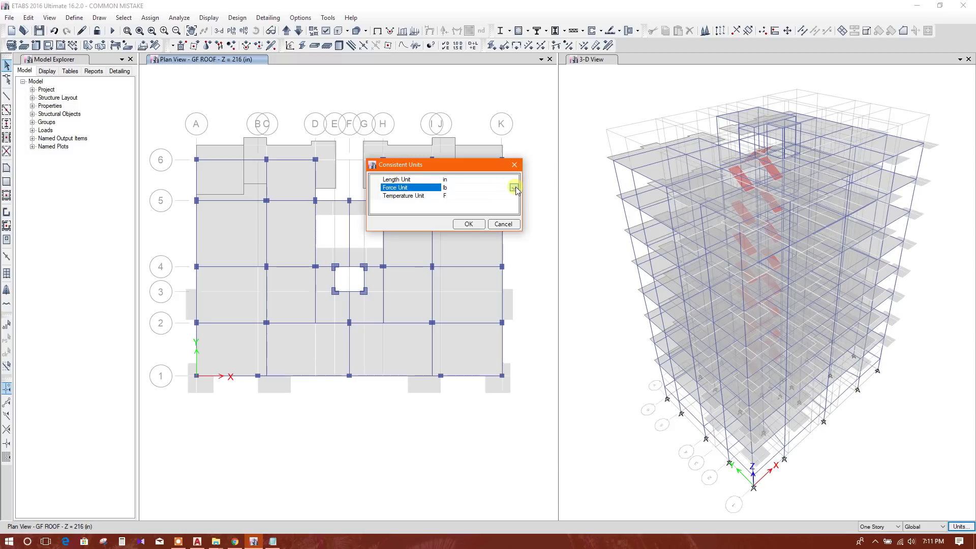
click(515, 189)
click(460, 204)
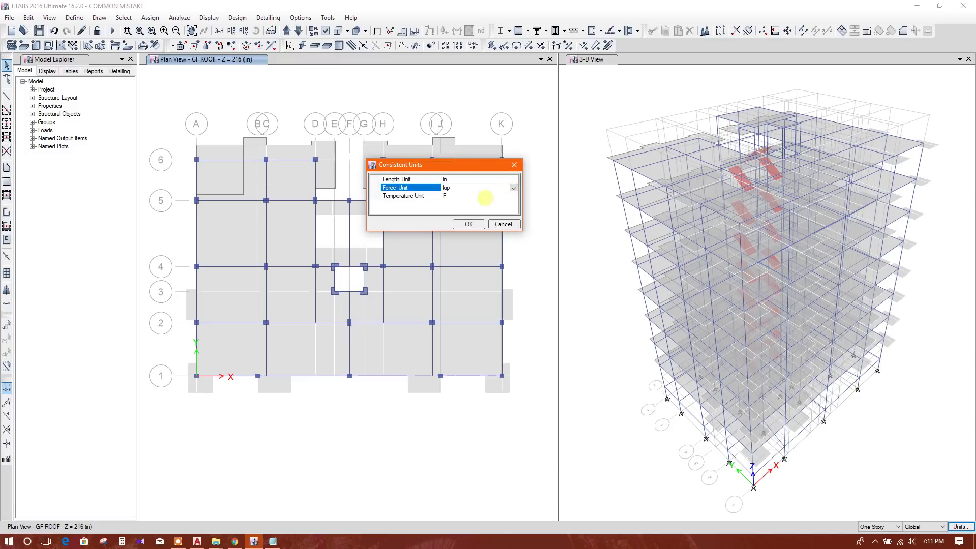
click(482, 226)
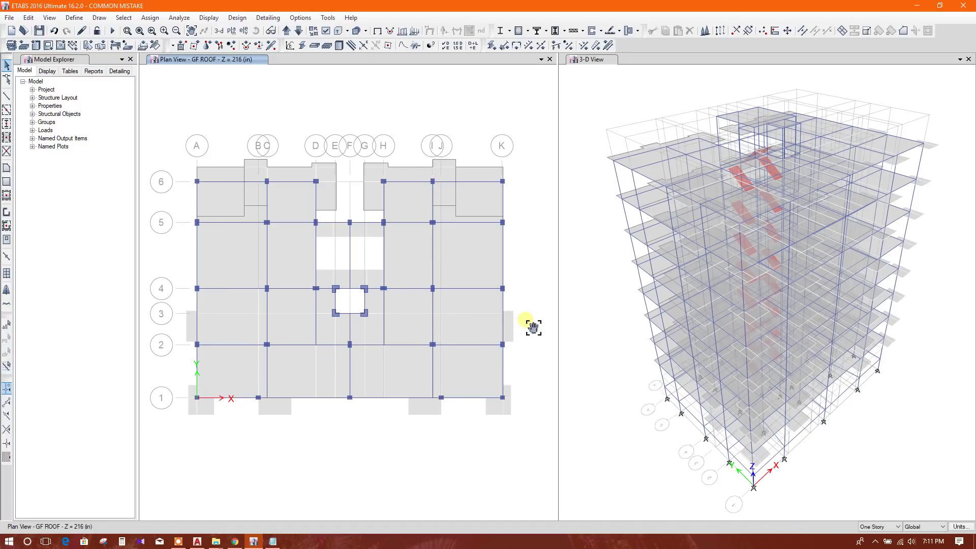
middle_drag(532, 327, 535, 306)
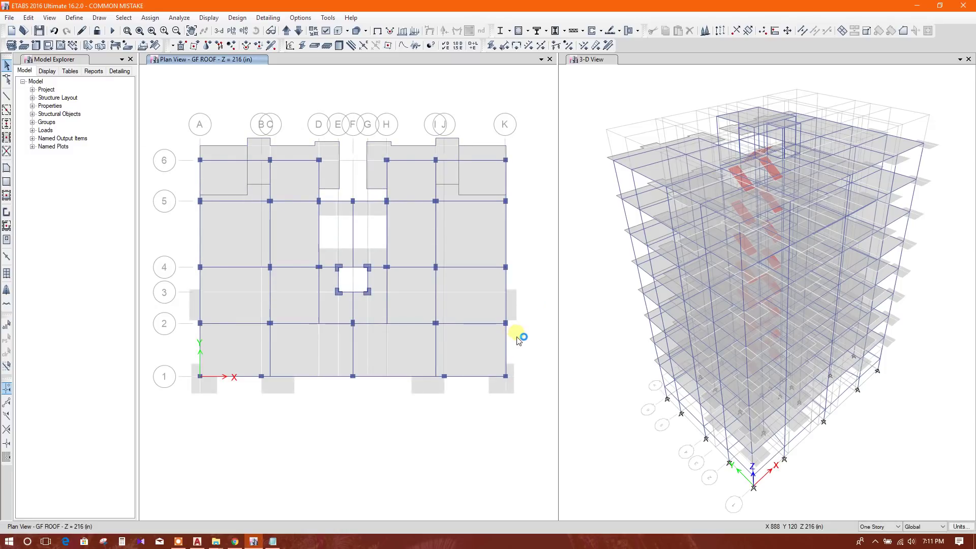
middle_drag(519, 338, 523, 334)
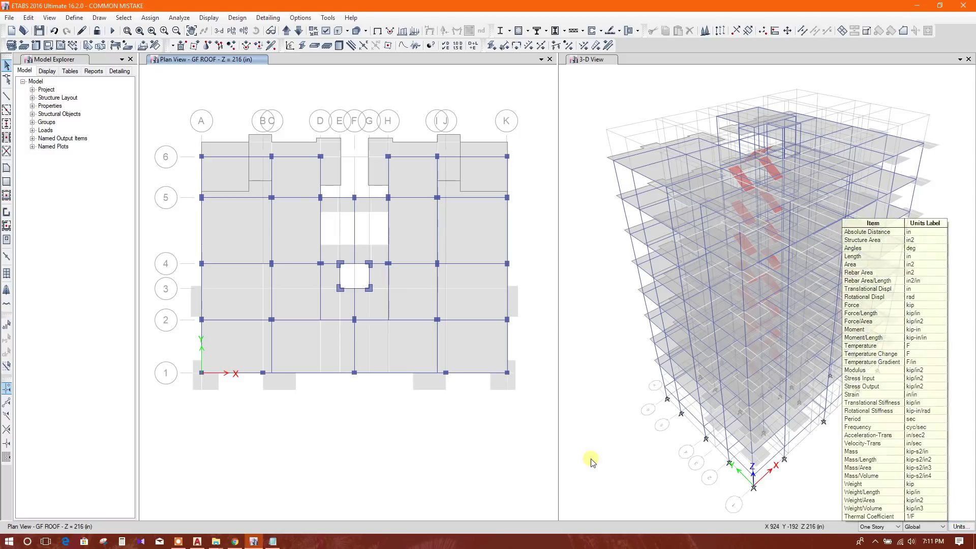
- Select all wall and floor shells by object type
click(123, 18)
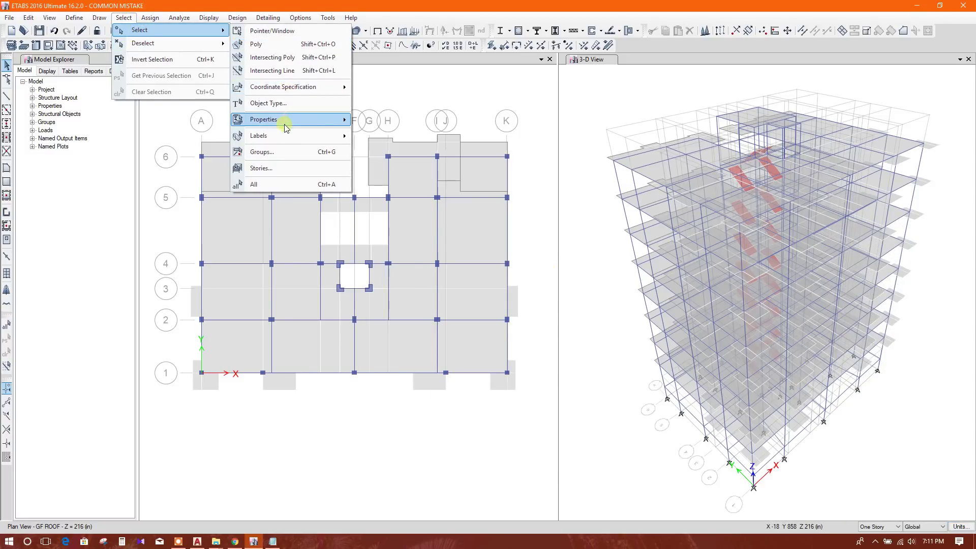
mouse_move(140, 30)
mouse_move(263, 119)
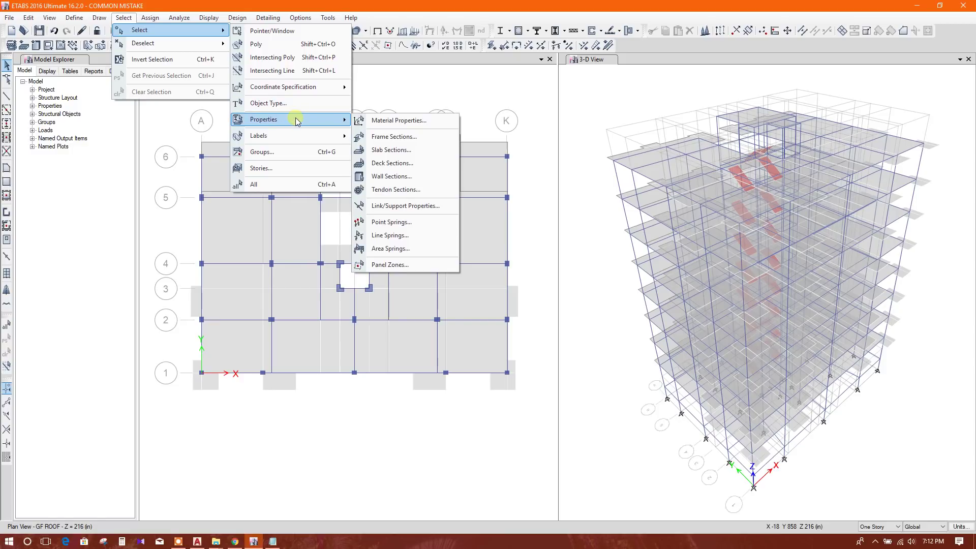
click(298, 103)
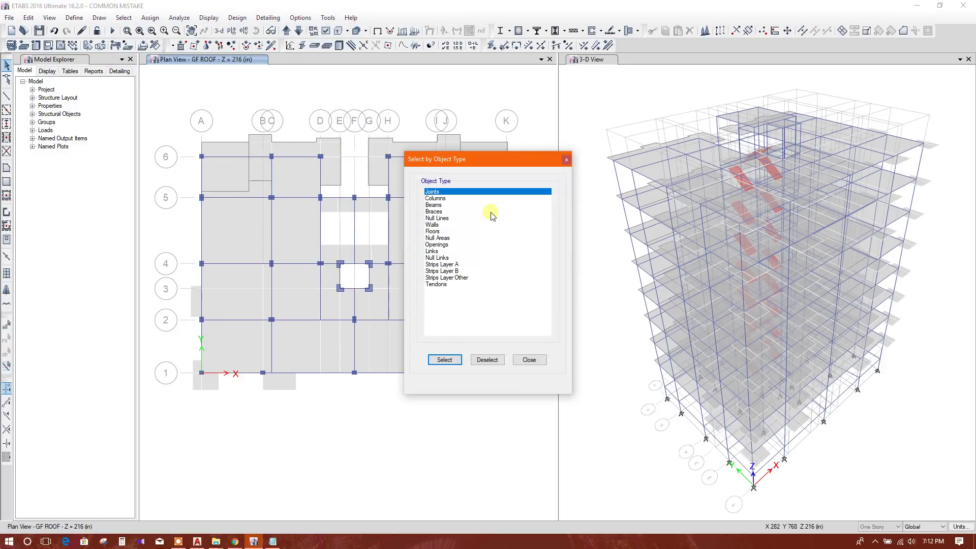
click(438, 225)
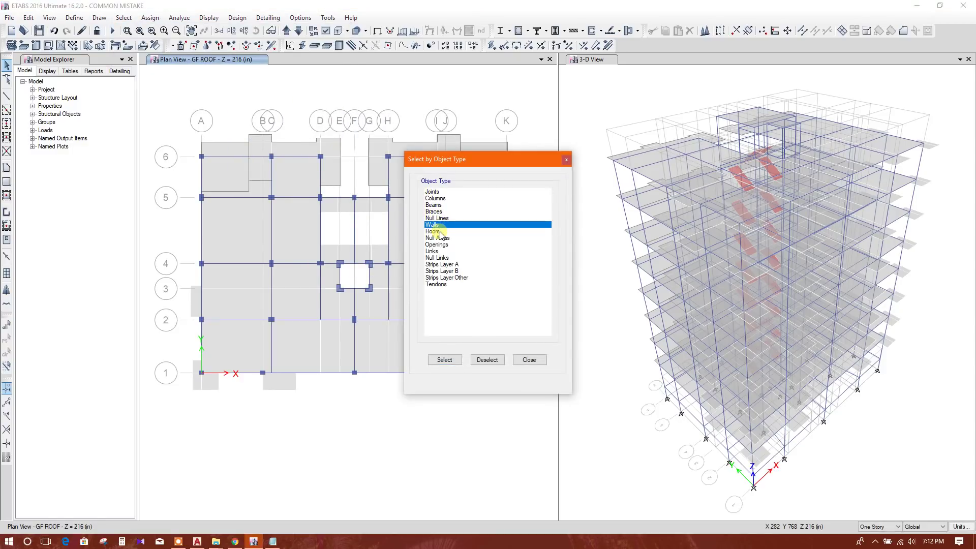
ctrl+click(439, 232)
click(444, 360)
click(530, 360)
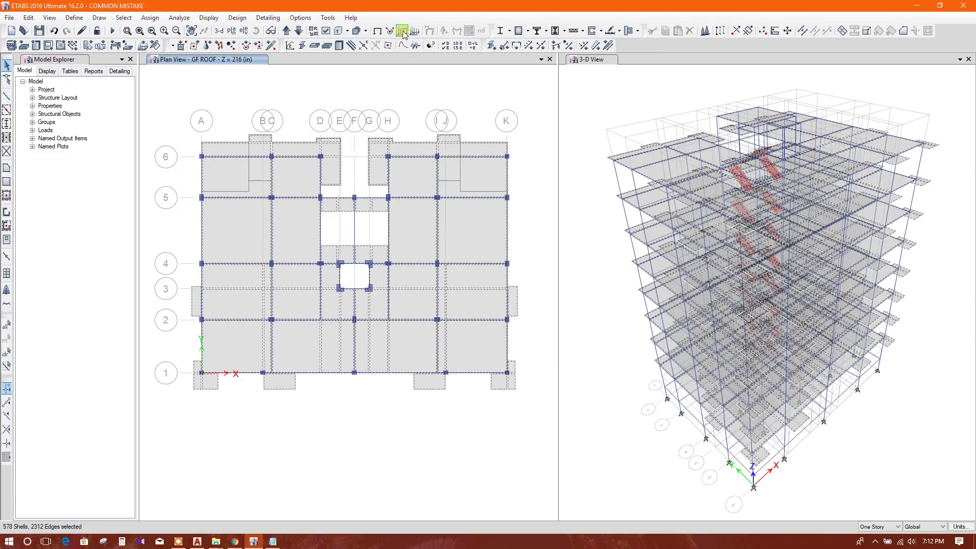
- Assign a uniform gravity Dead load of 25 to the selected shells, replacing existing loads
click(151, 17)
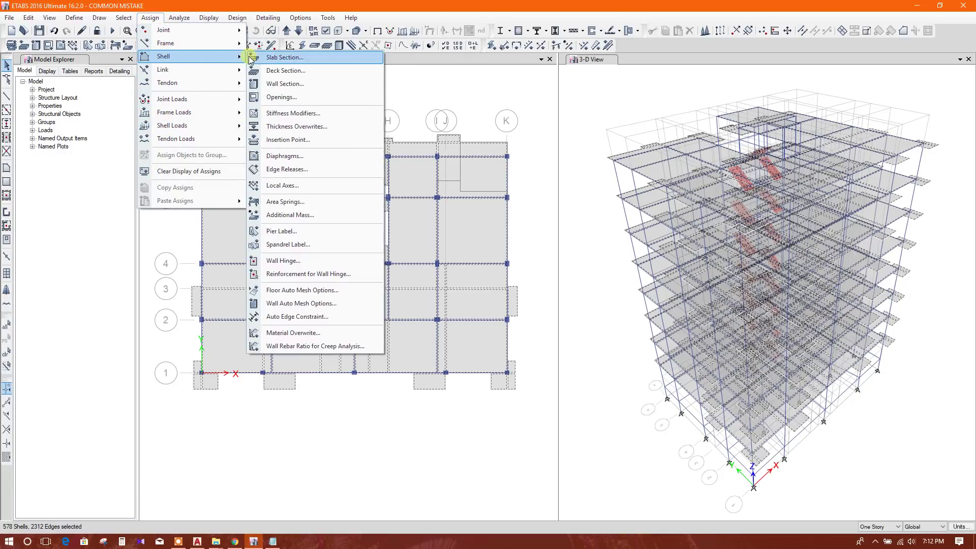
mouse_move(173, 125)
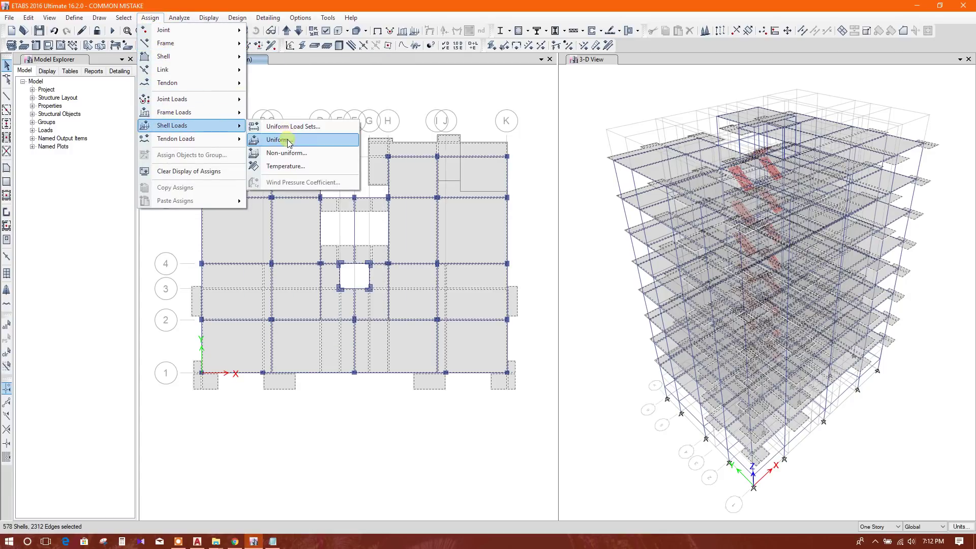
click(289, 143)
drag(543, 213, 749, 210)
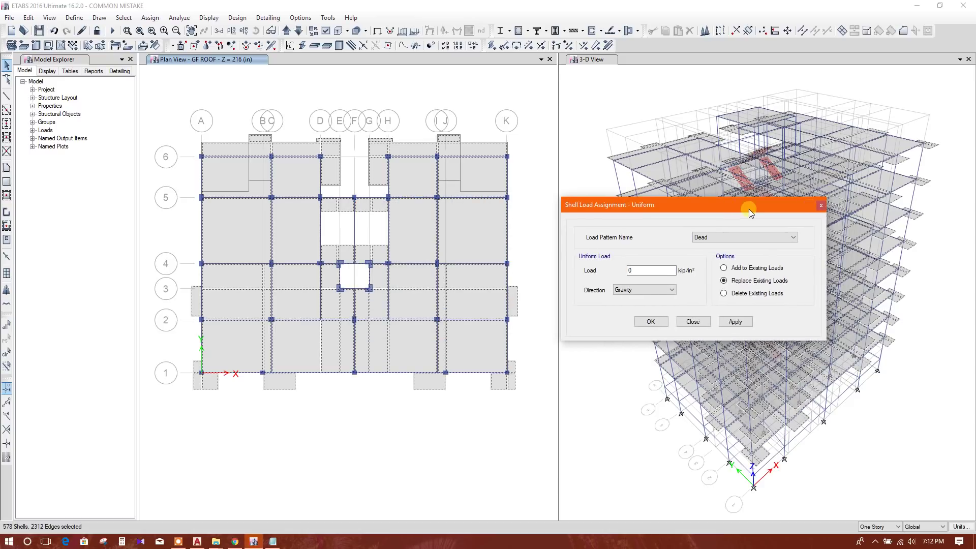
drag(688, 207, 707, 205)
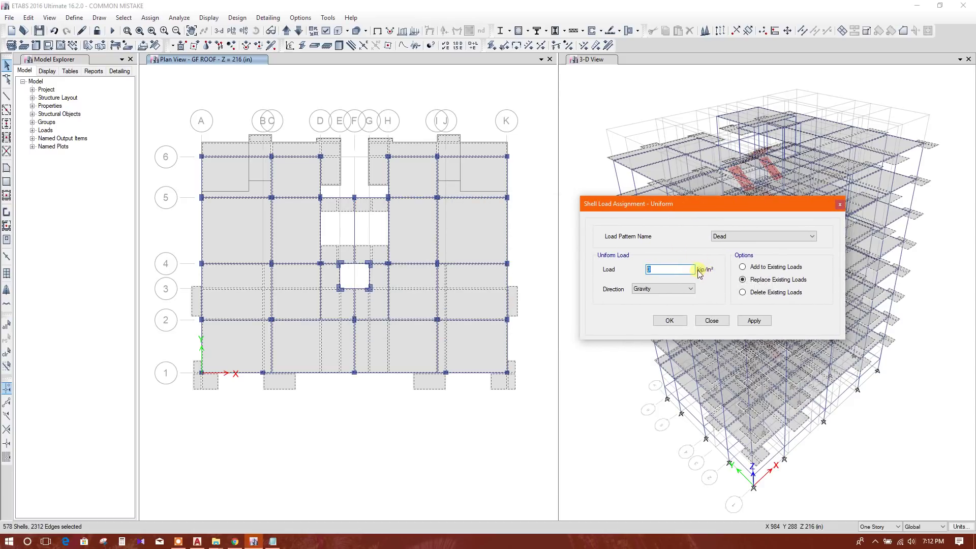
drag(657, 270, 639, 274)
click(754, 321)
text(25)
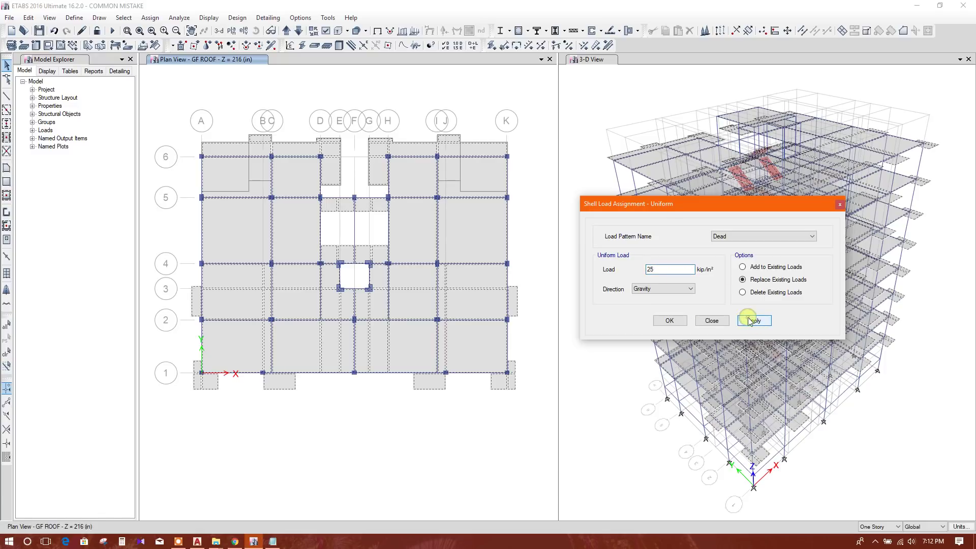
click(713, 320)
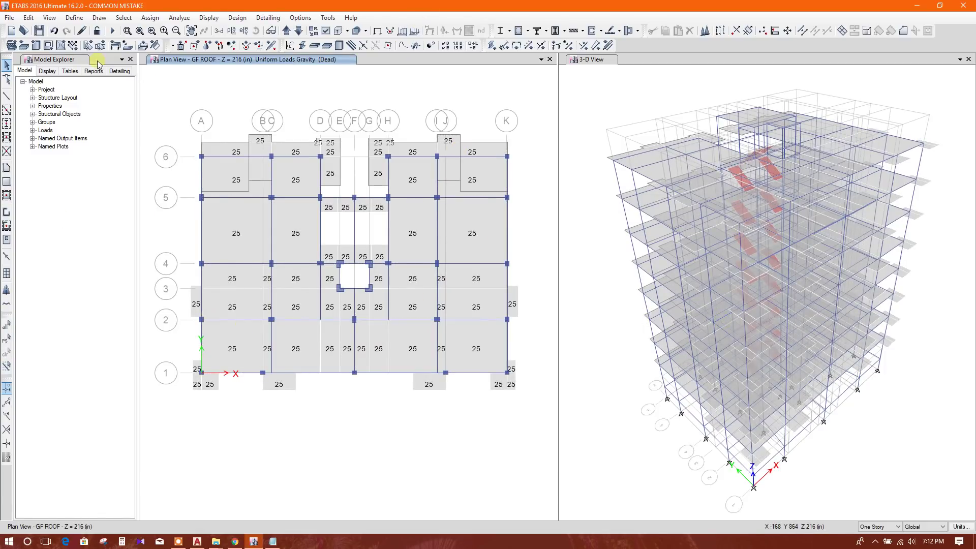
- Reselect the 578 shells and assign a uniform Live load of 40, replacing existing loads
click(6, 352)
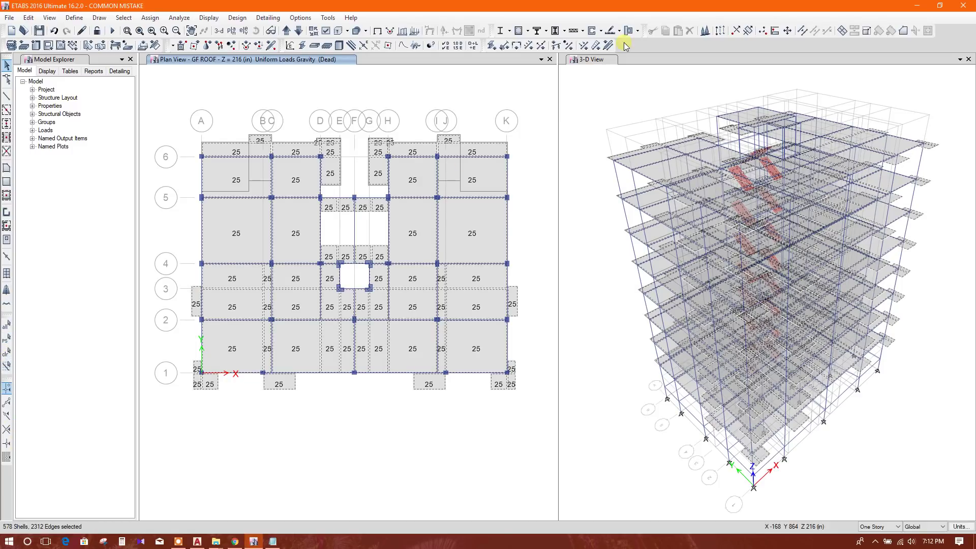
click(143, 46)
click(736, 237)
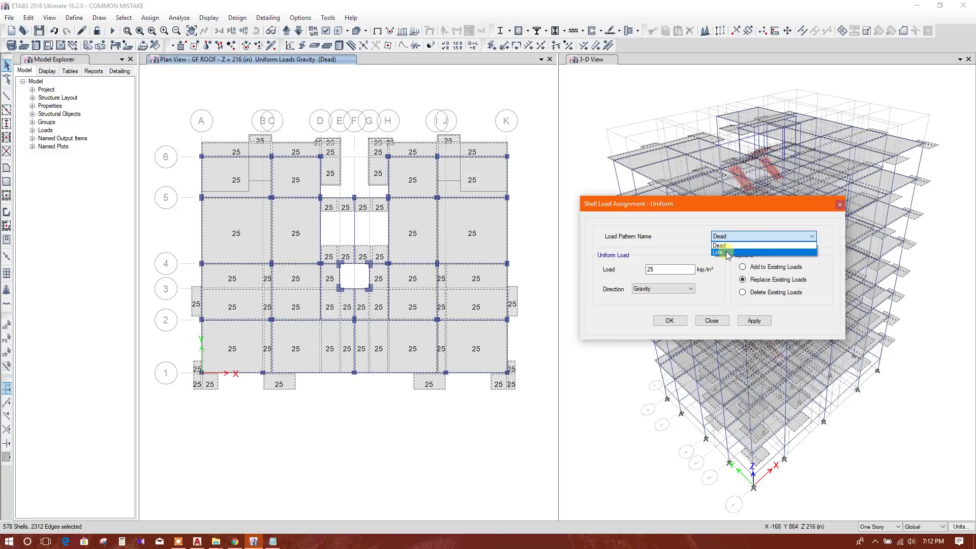
click(724, 250)
double_click(671, 268)
text(40)
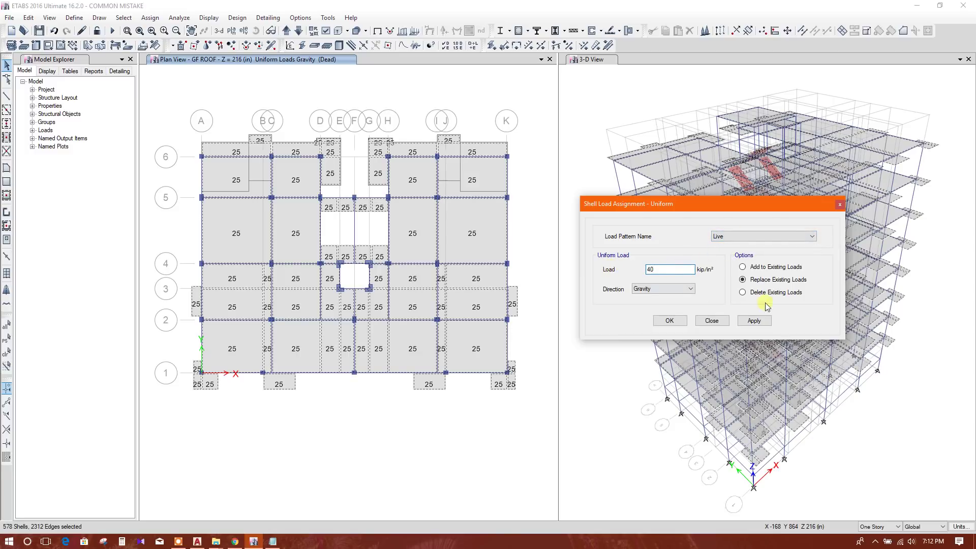
click(753, 321)
double_click(684, 271)
double_click(675, 269)
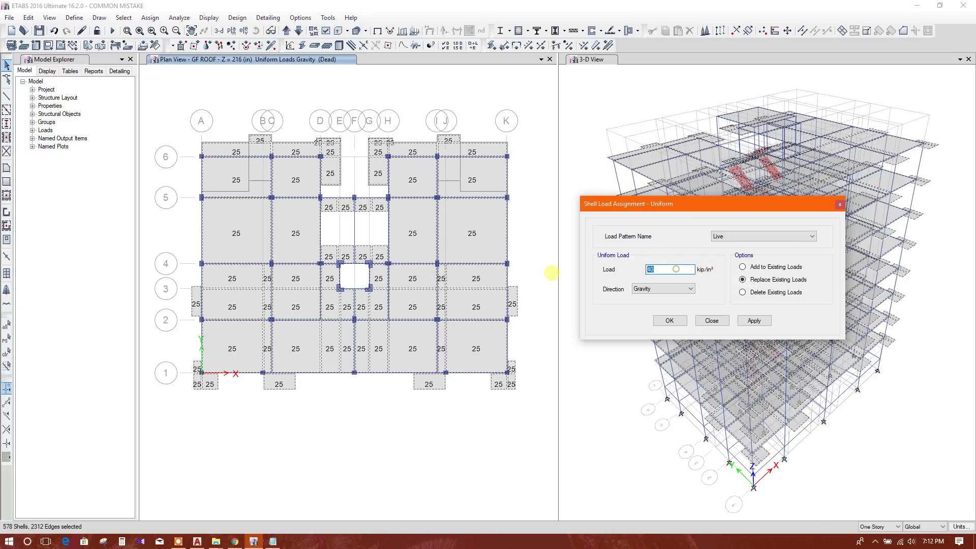
drag(652, 208, 657, 190)
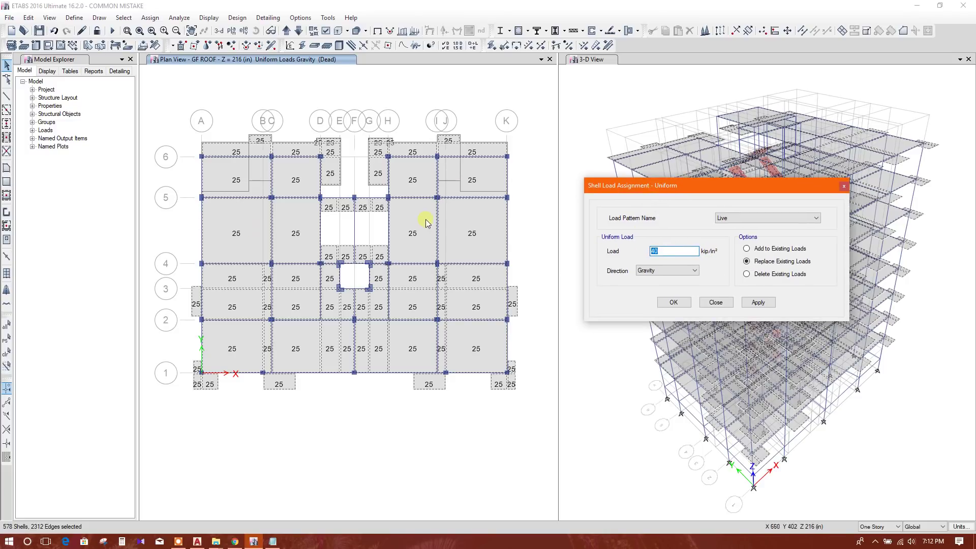
click(757, 302)
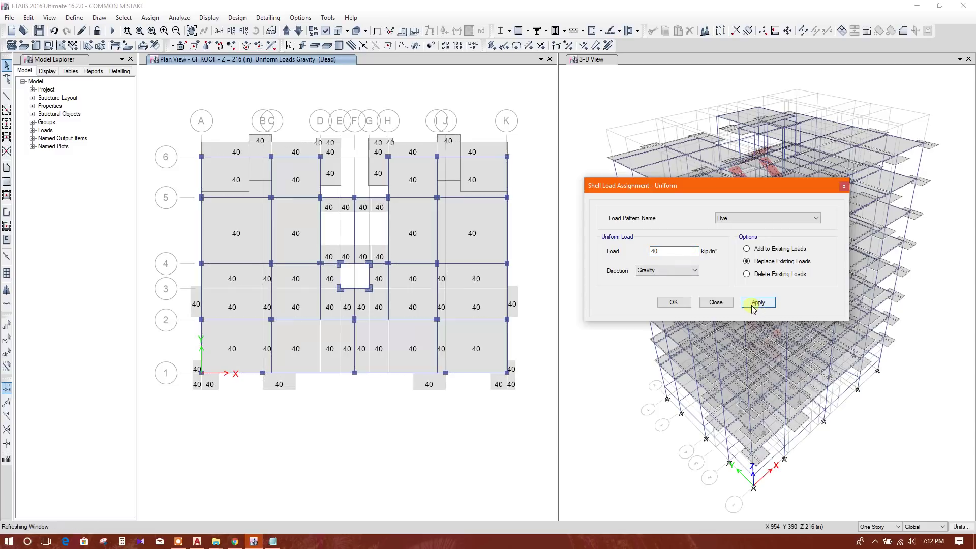
click(716, 302)
middle_drag(516, 266, 524, 264)
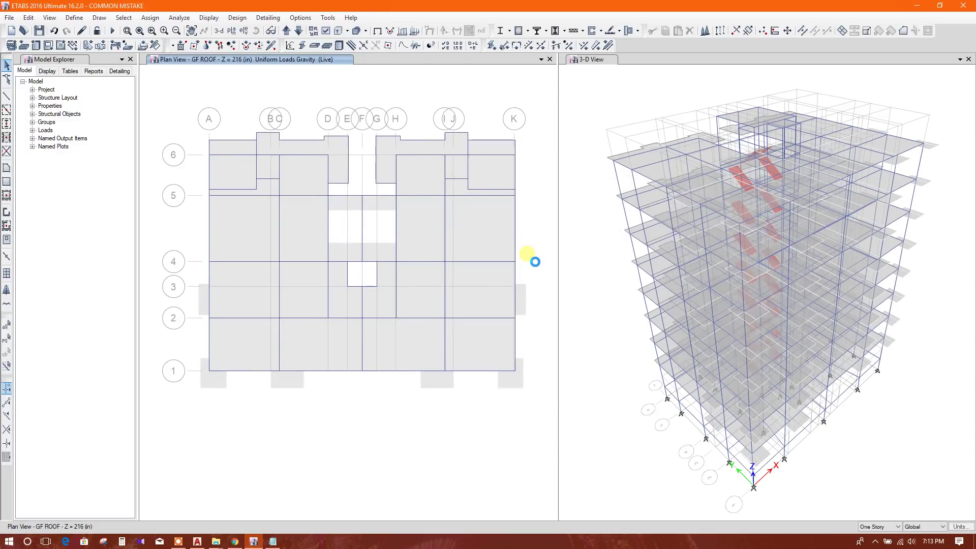
- Run the analysis (F5) until complete, showing the Dead load deformed shape
click(179, 18)
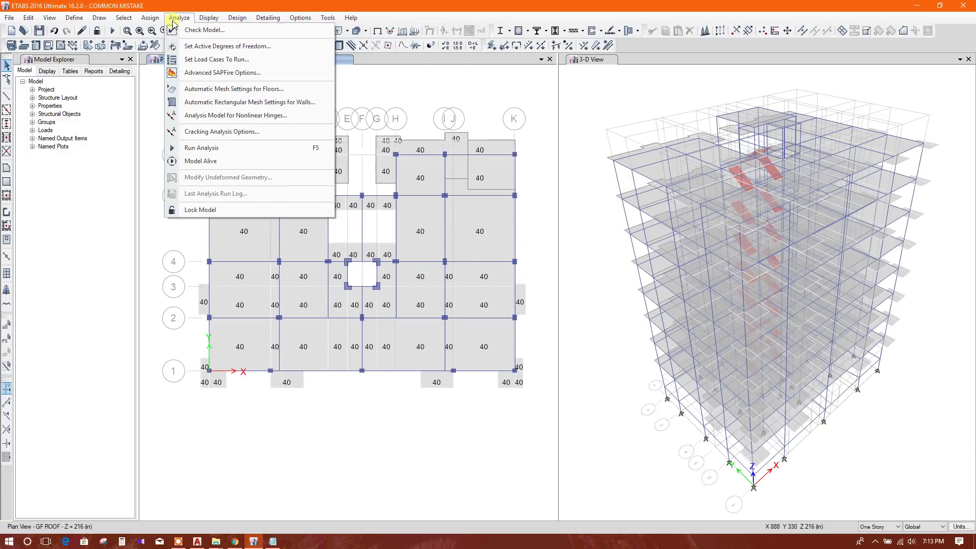
click(227, 147)
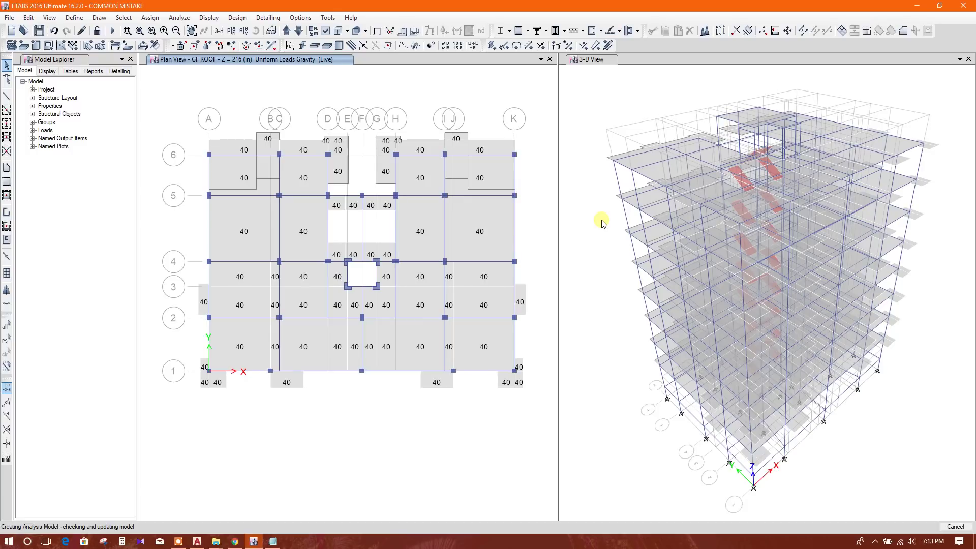
click(178, 541)
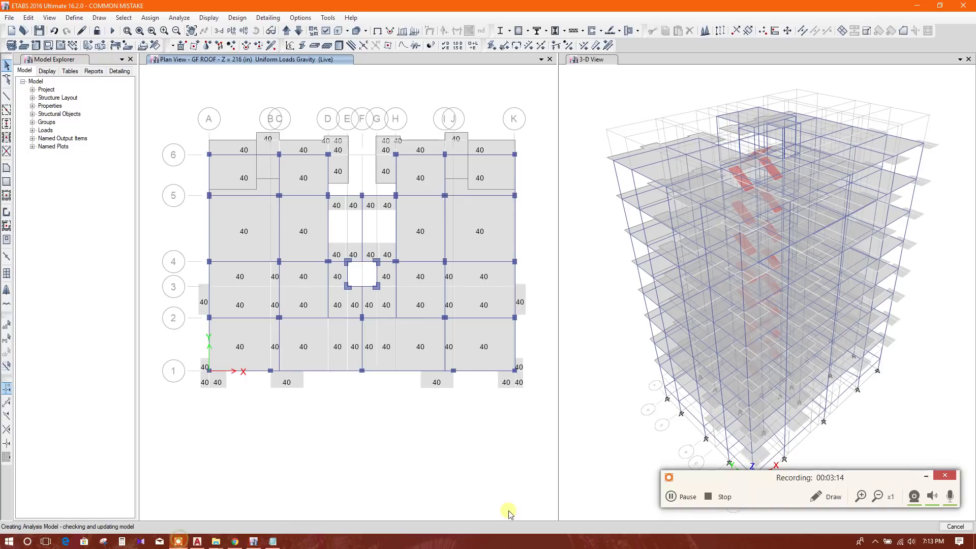
click(678, 498)
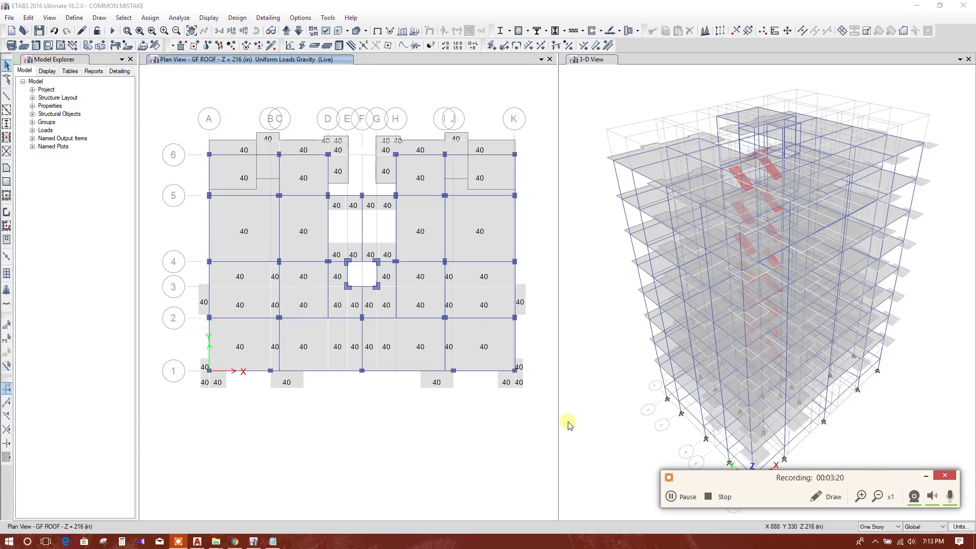
key(F5)
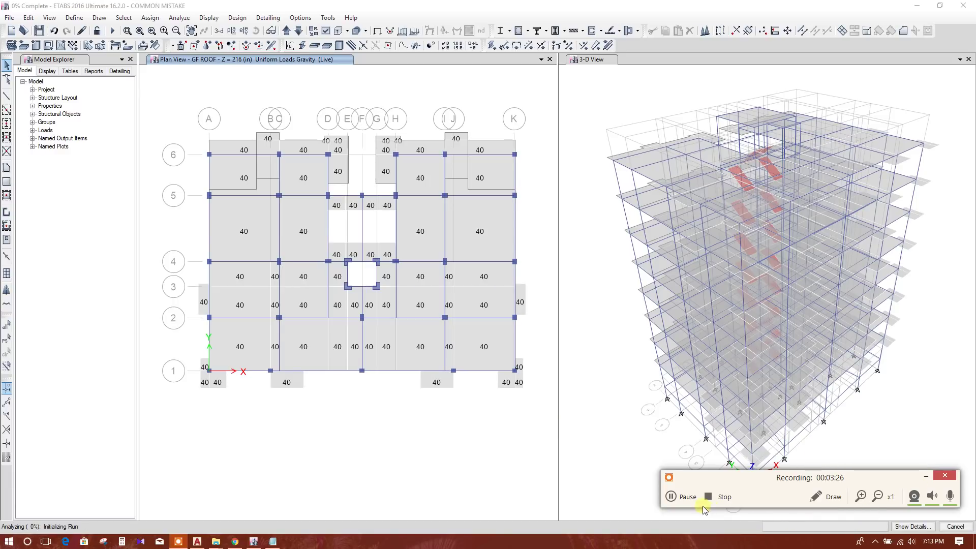
click(670, 496)
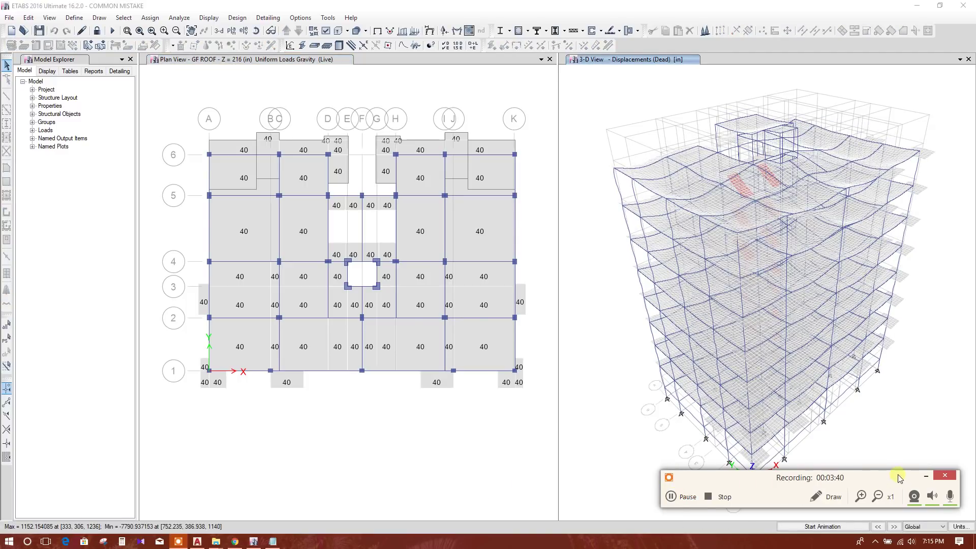
- Run Concrete Frame Design's Start Design/Check on the reanalyzed building
click(924, 476)
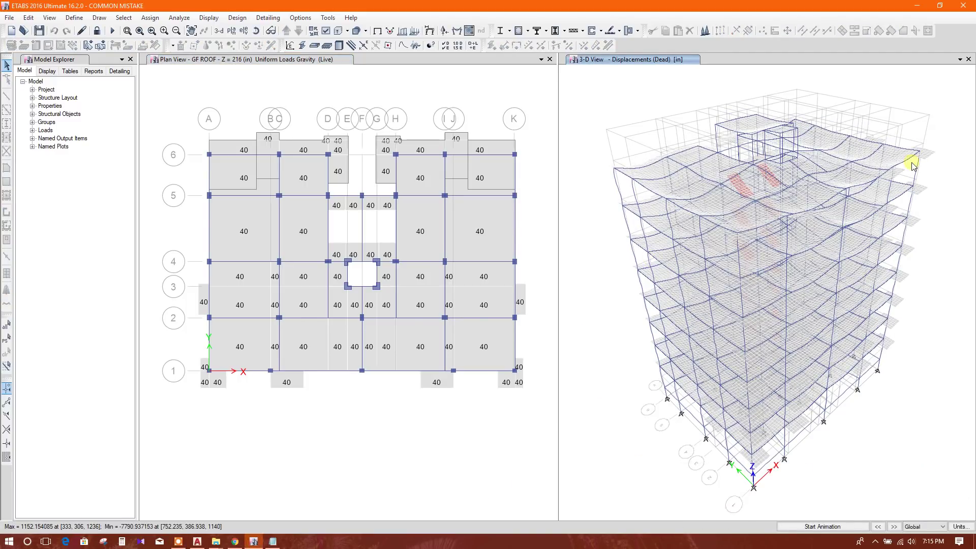
click(239, 18)
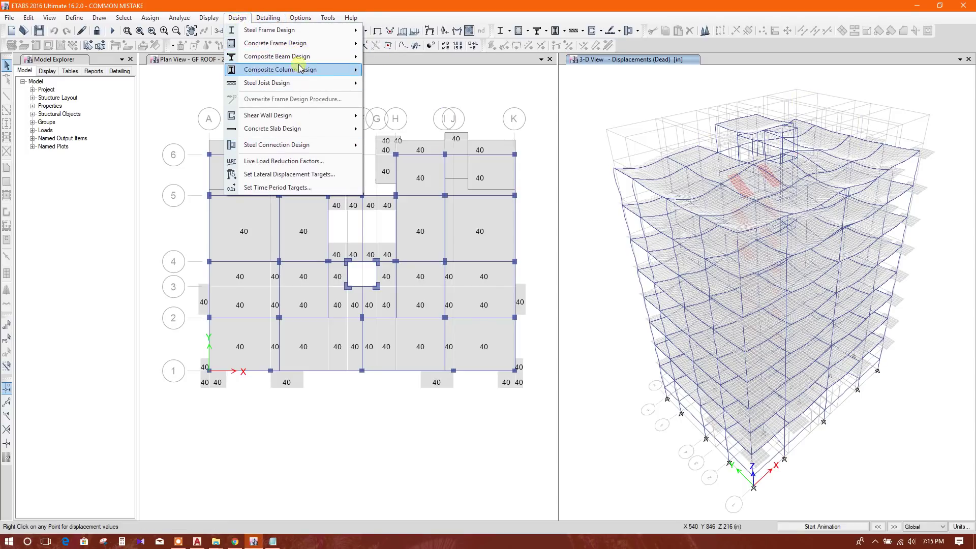
key(Escape)
click(231, 22)
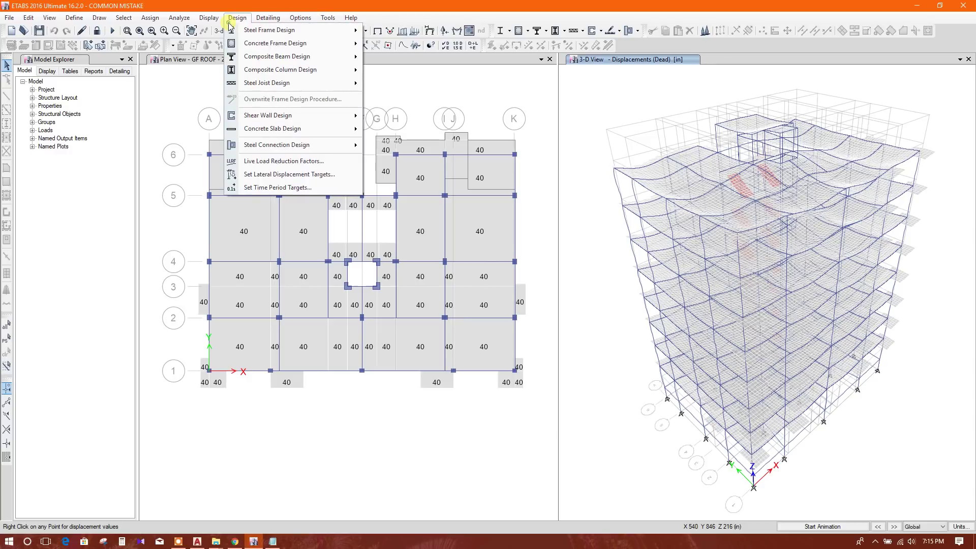
click(268, 18)
click(237, 18)
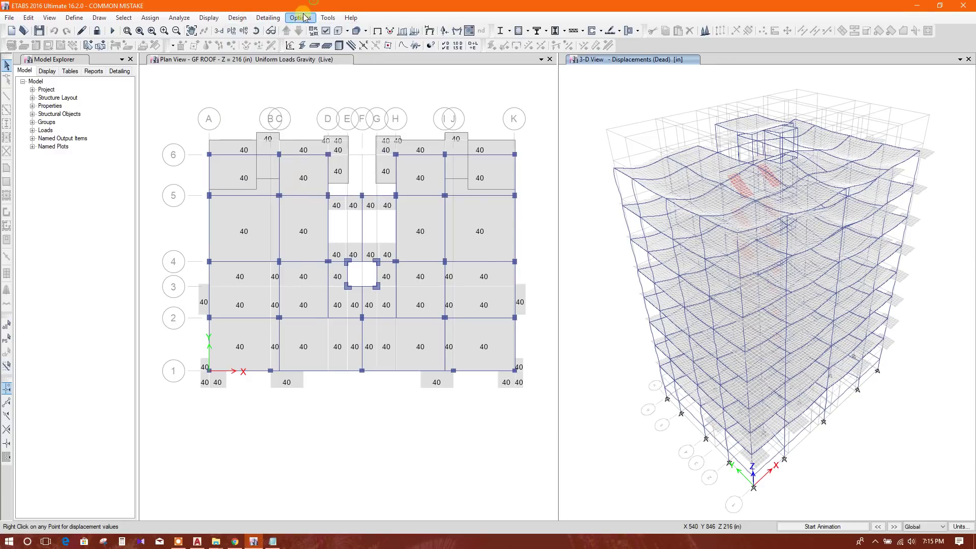
click(304, 18)
click(519, 30)
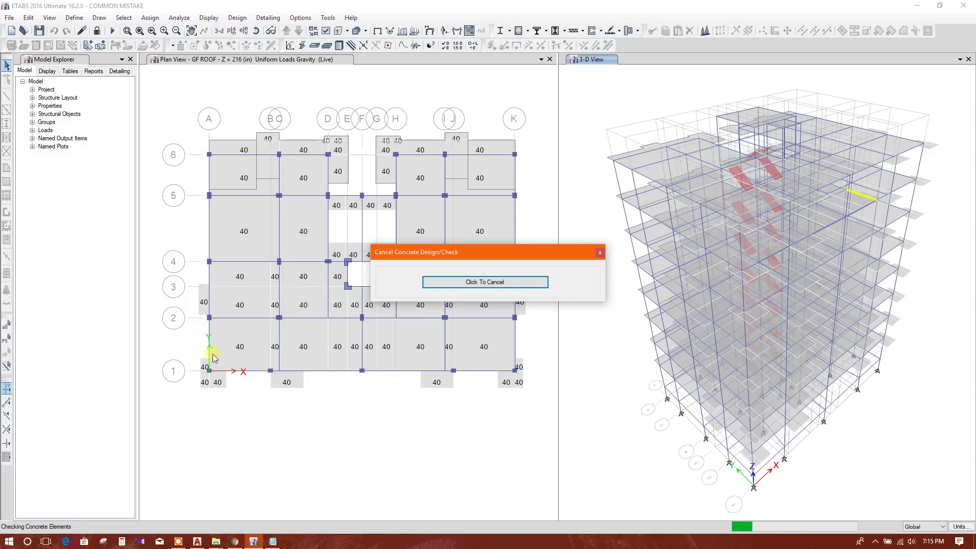
- Inspect the ACI 318-08 longitudinal reinforcing results across the plan and 3-D views
click(178, 542)
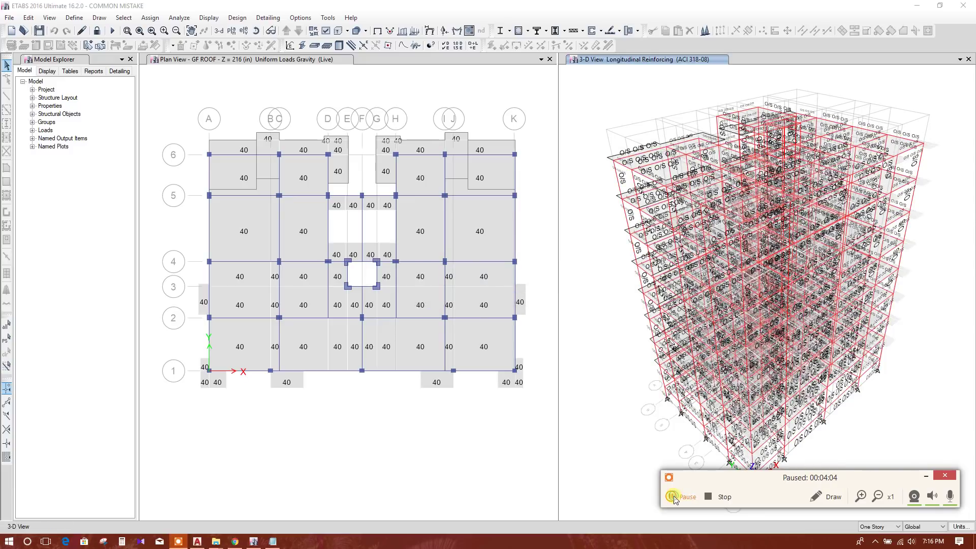
click(923, 478)
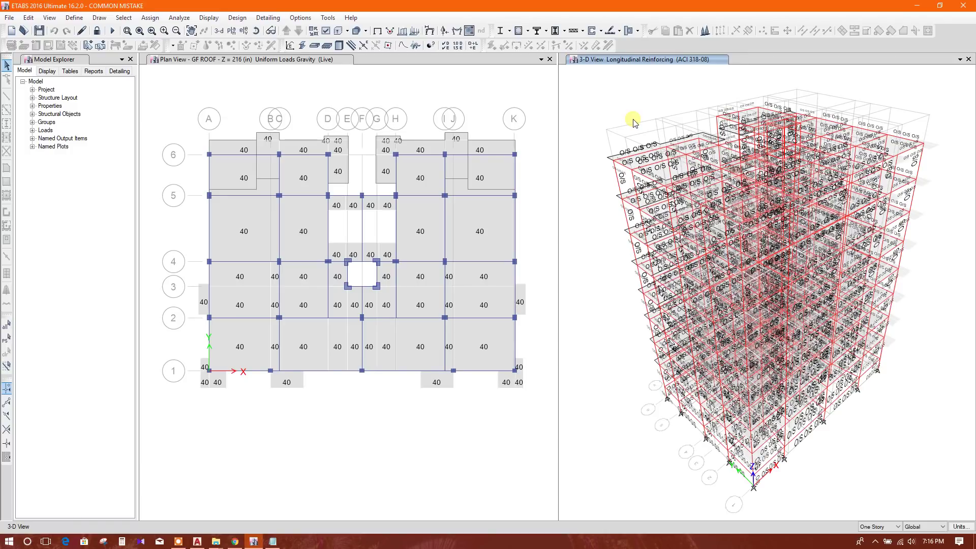
click(473, 379)
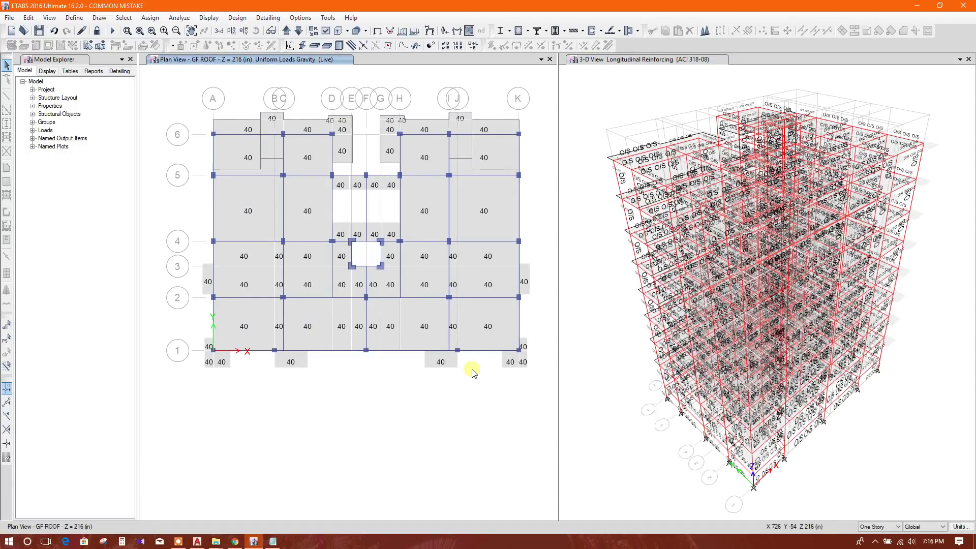
click(480, 368)
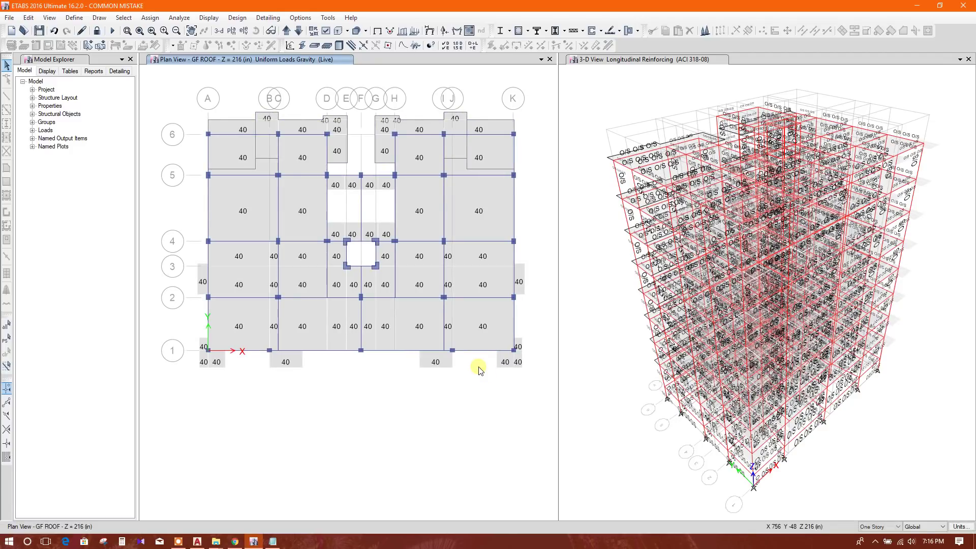
click(534, 278)
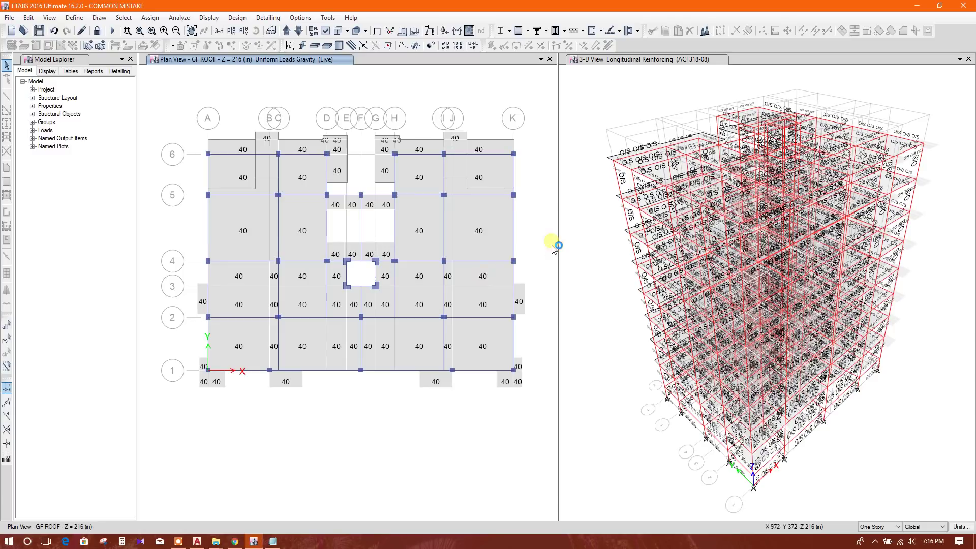
middle_drag(612, 305, 605, 279)
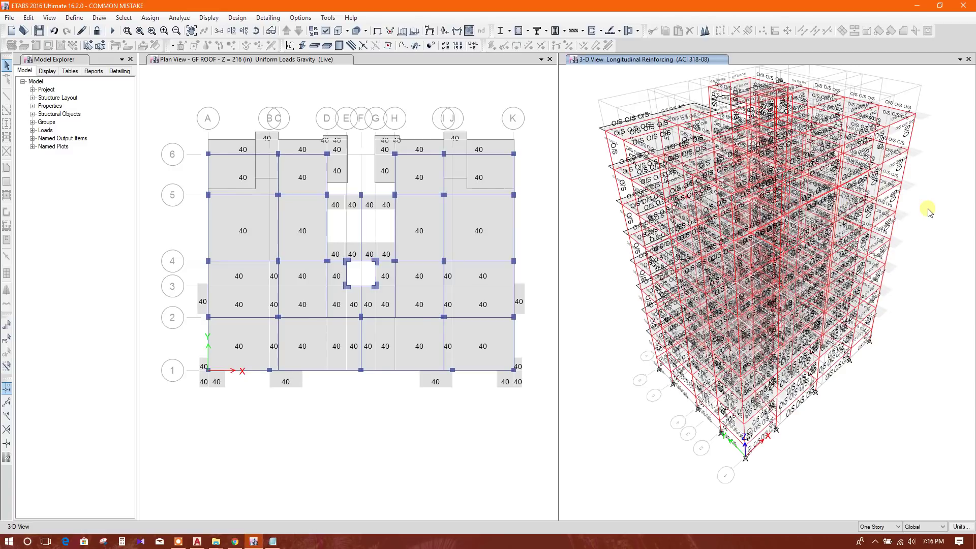
middle_drag(912, 299, 916, 308)
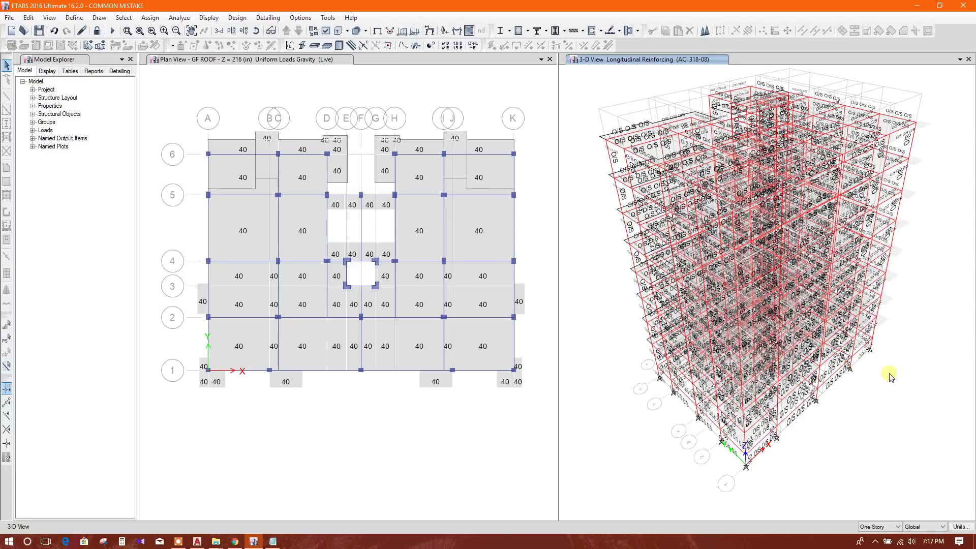
middle_drag(898, 376, 908, 385)
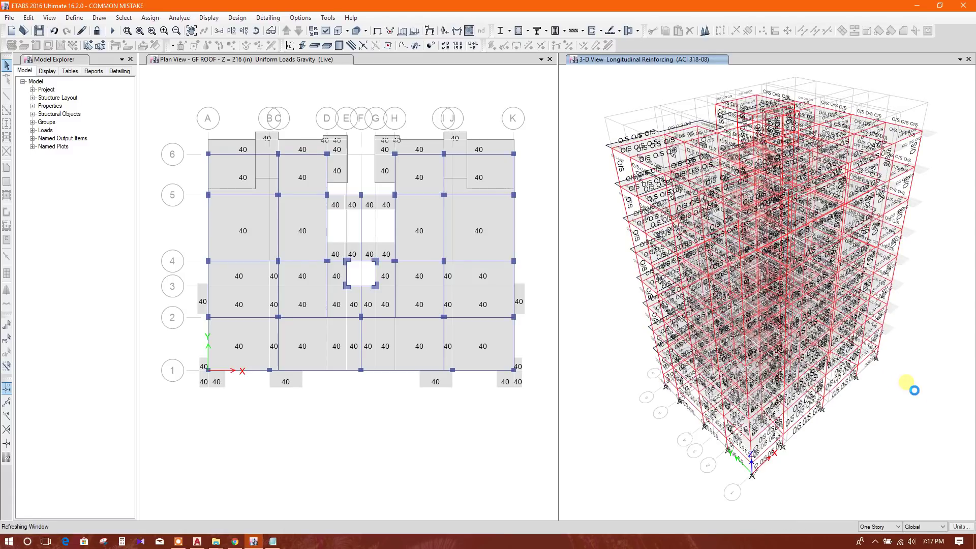
middle_drag(463, 120, 451, 114)
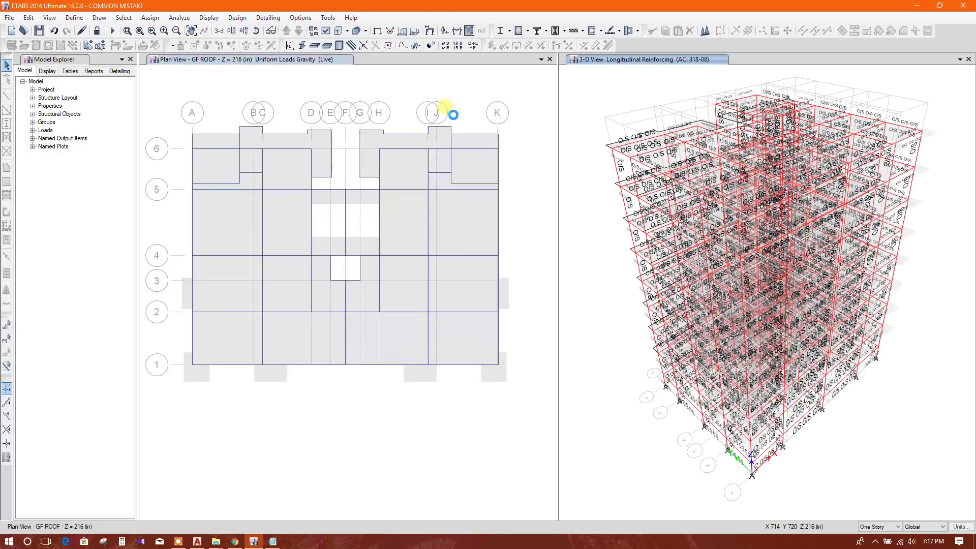
- Set consistent units to lb for force and ft for length
click(959, 527)
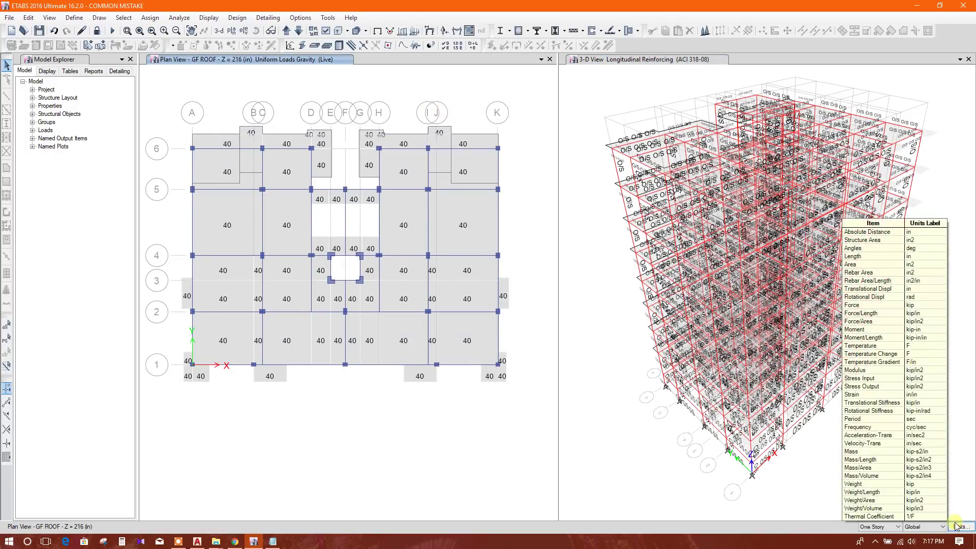
click(932, 517)
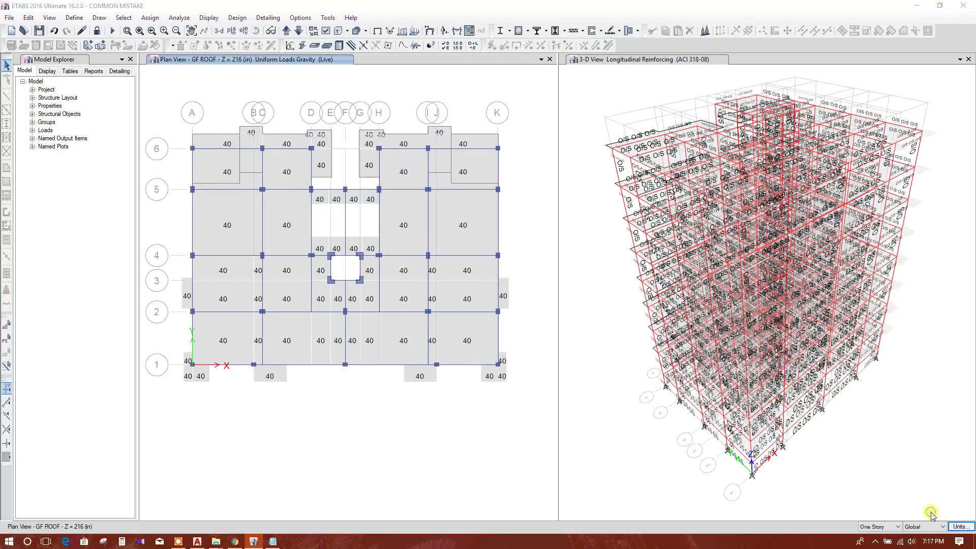
click(455, 189)
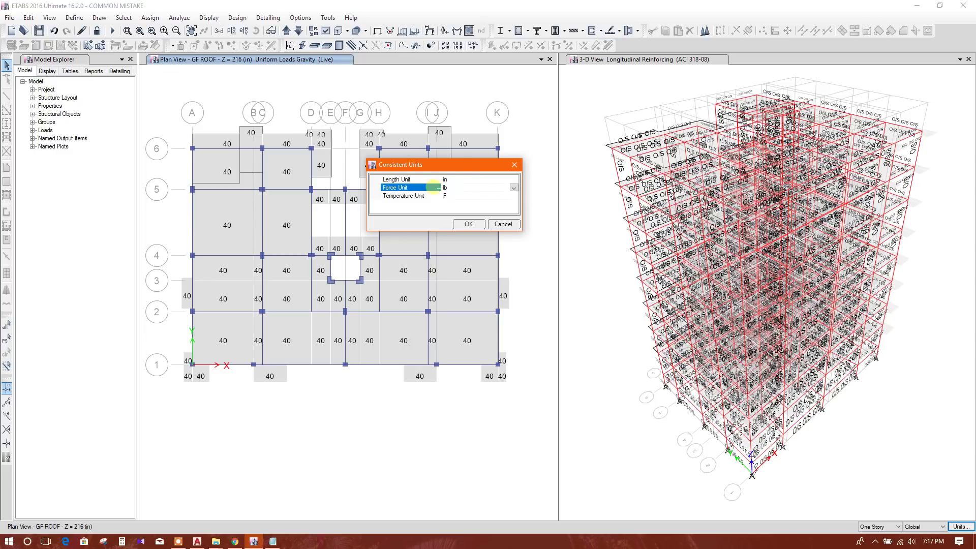
drag(475, 167, 501, 165)
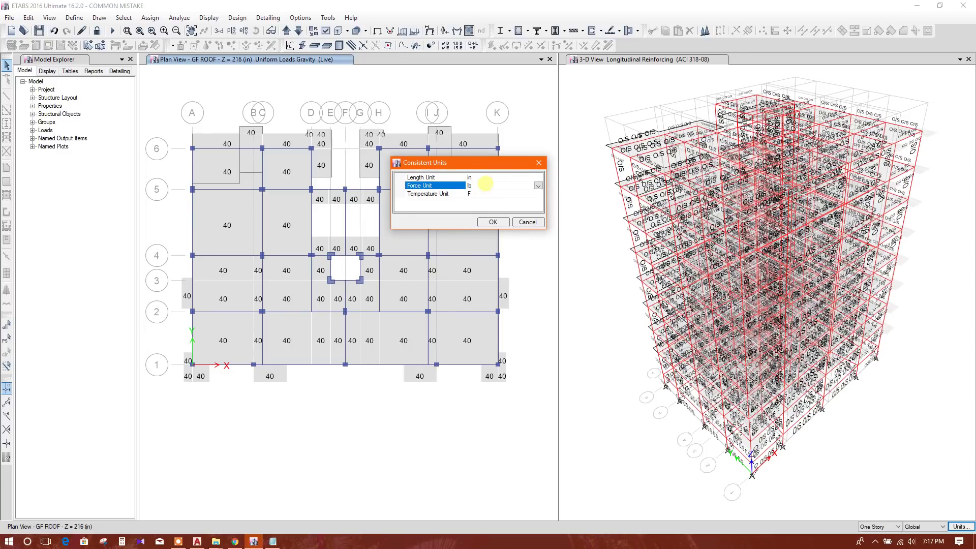
click(538, 187)
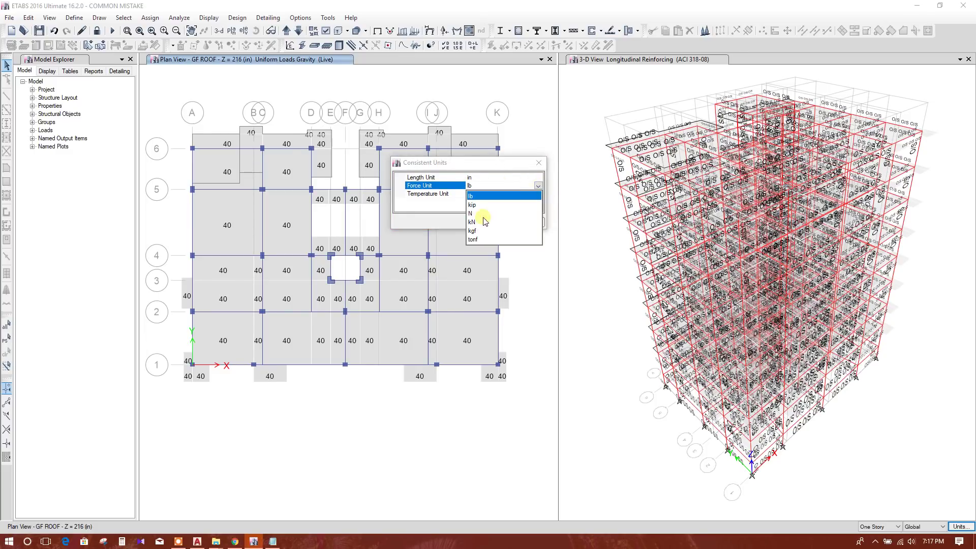
click(476, 194)
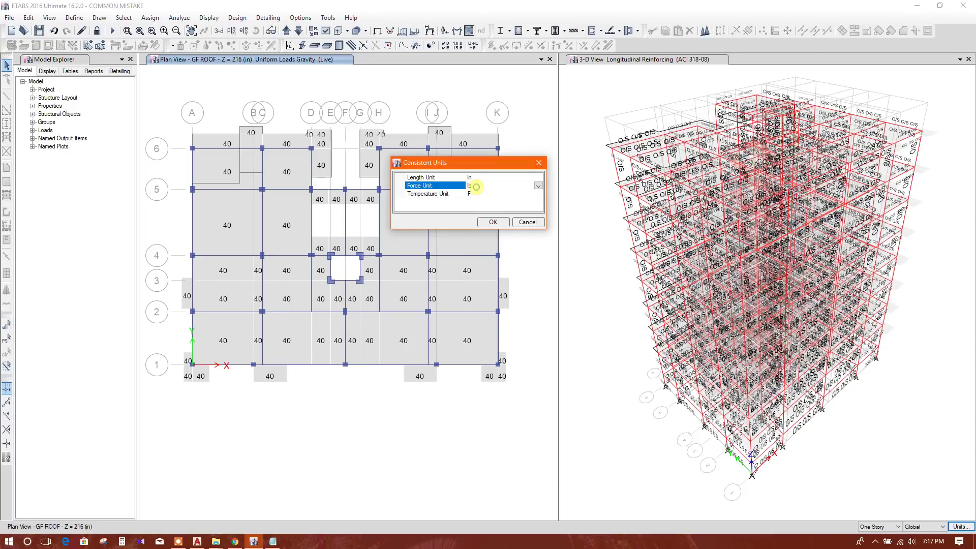
click(537, 186)
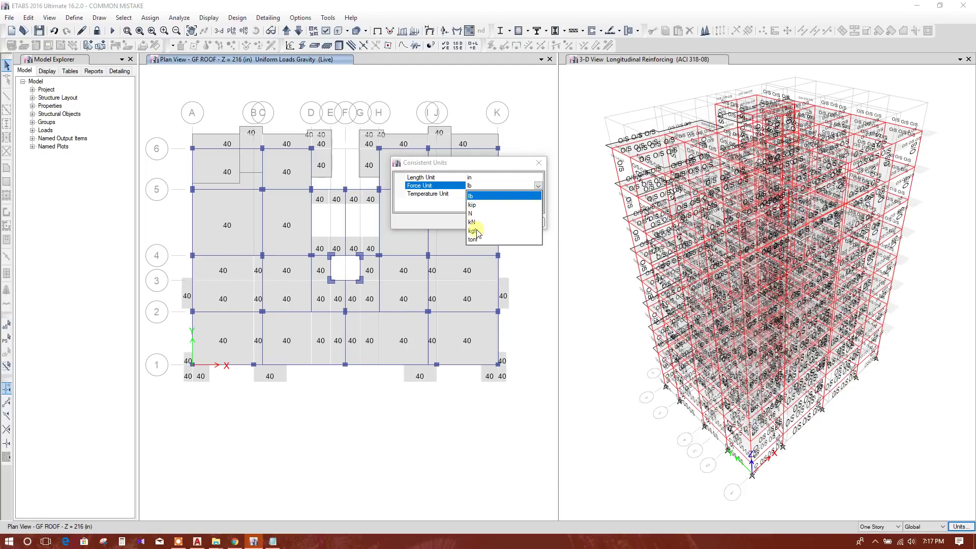
click(473, 196)
click(500, 178)
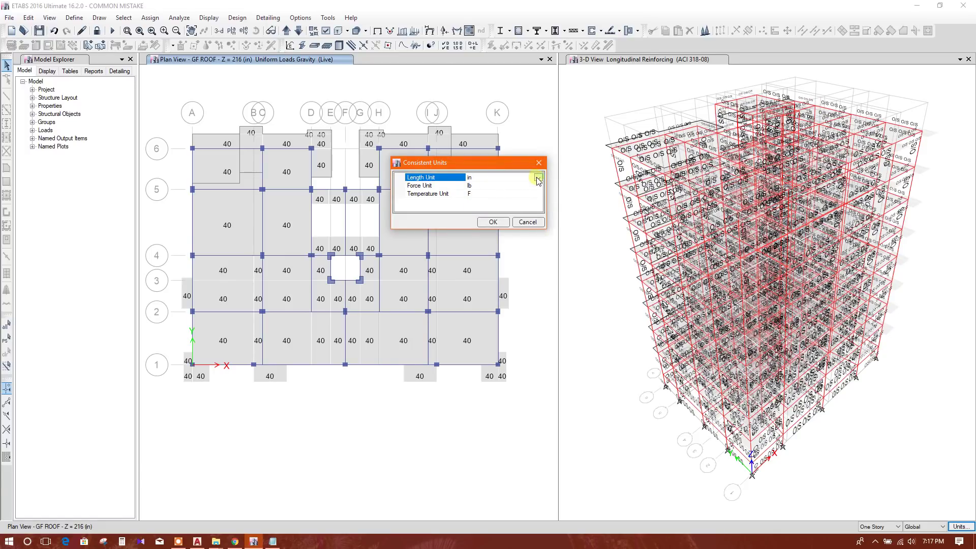
click(538, 180)
click(476, 195)
click(492, 221)
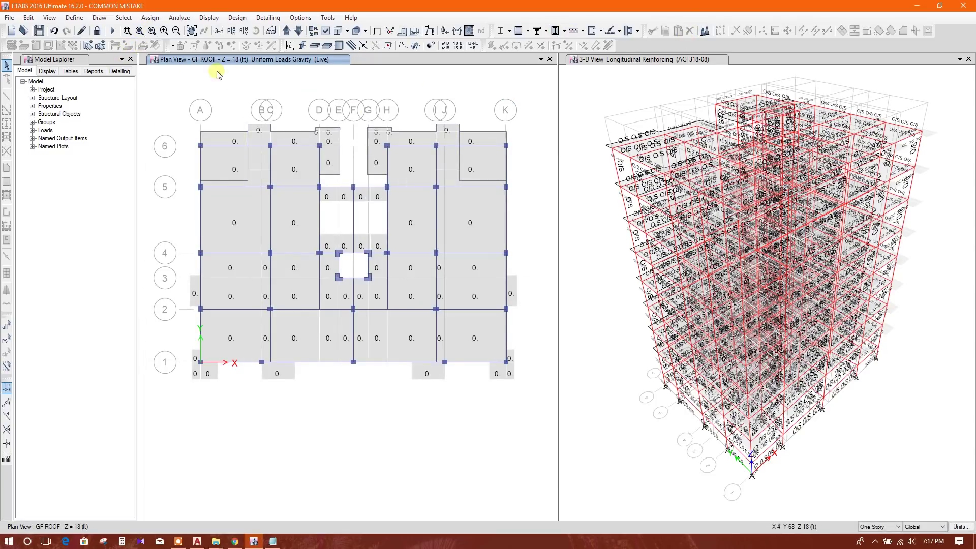
- Display the Dead pattern's uniform gravity shell load values on the GF ROOF plan
click(208, 16)
mouse_move(237, 46)
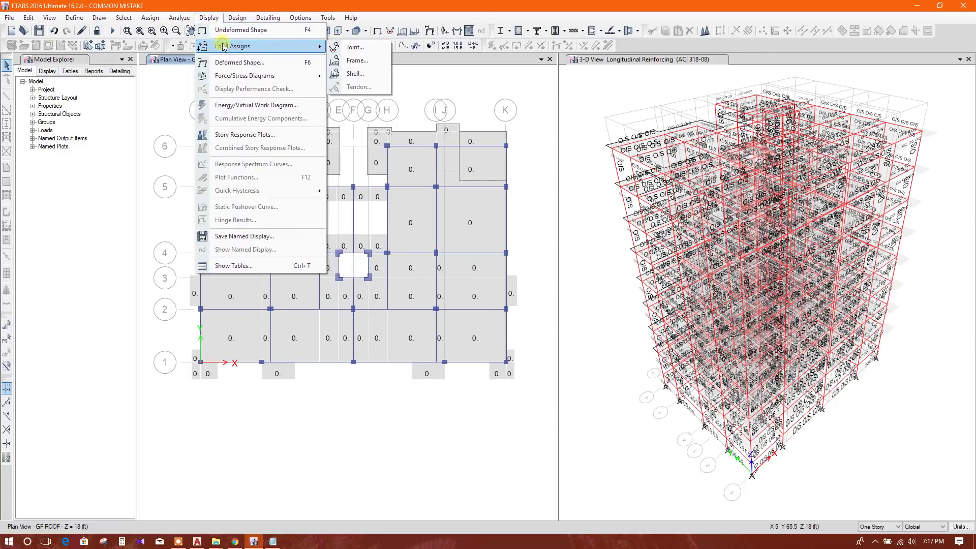
click(355, 75)
drag(475, 190, 650, 160)
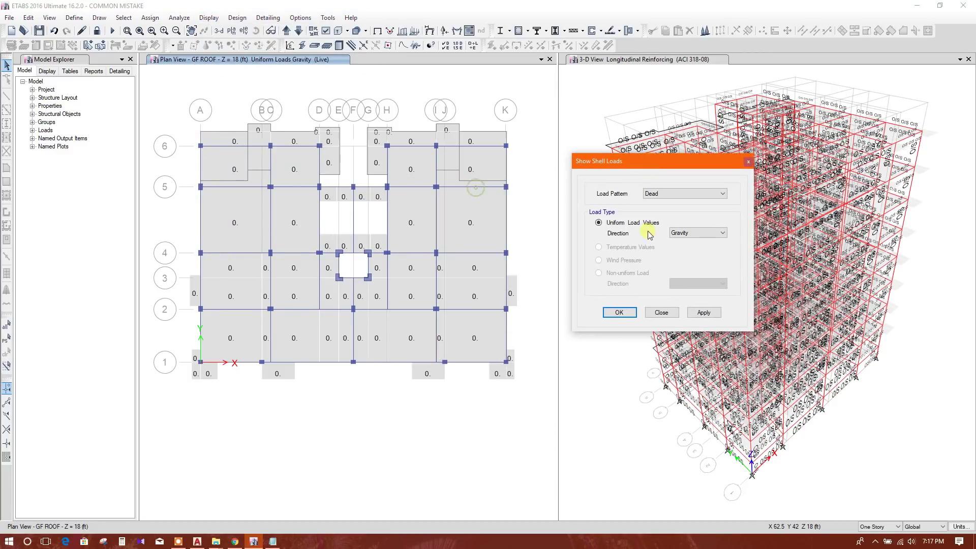
click(703, 312)
middle_drag(428, 366, 418, 390)
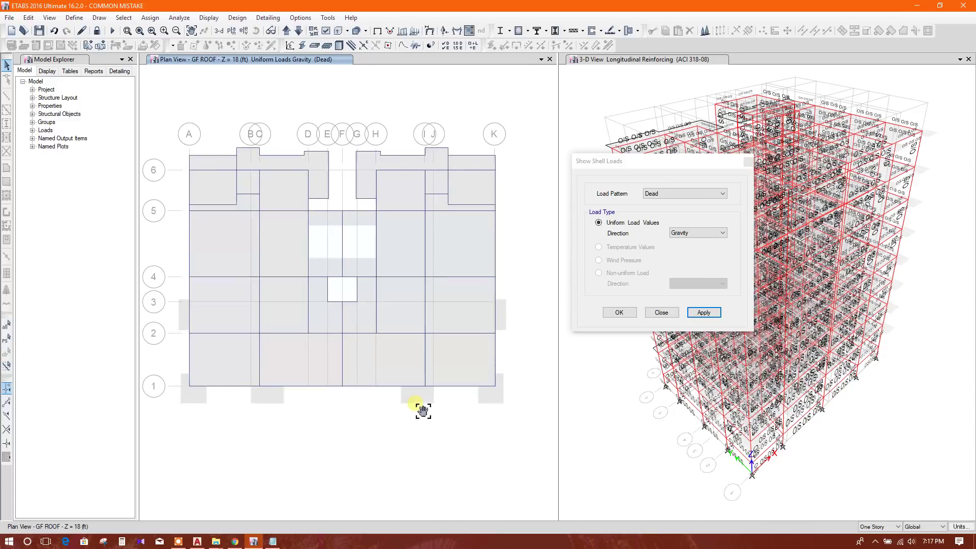
click(660, 314)
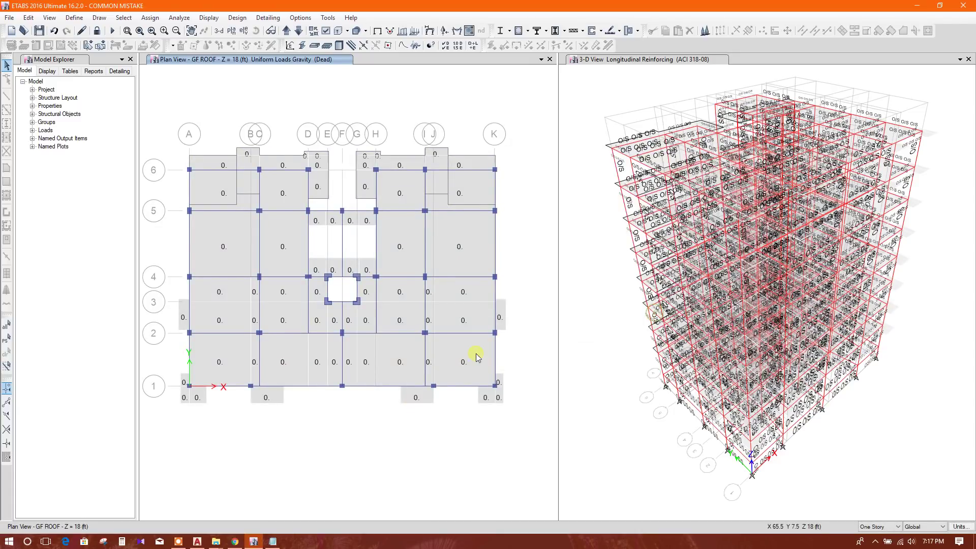
scroll(468, 353, down, 5)
scroll(469, 353, up, 5)
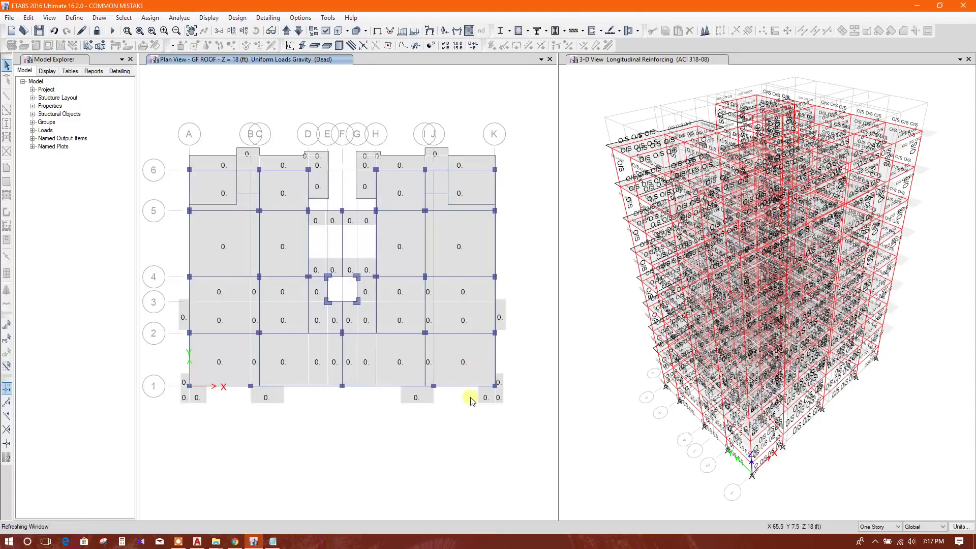
middle_drag(479, 418, 485, 404)
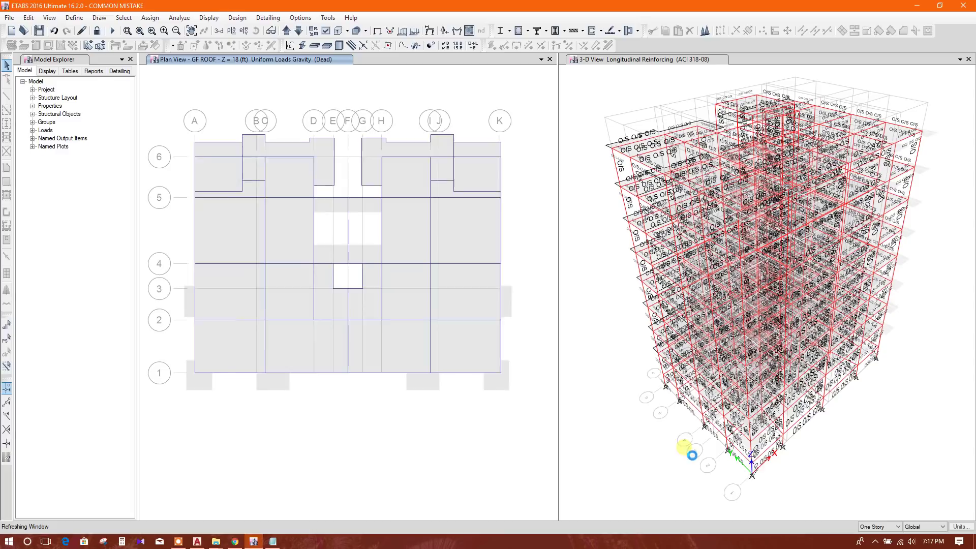
- Set the consistent length unit to feet
click(958, 528)
click(945, 516)
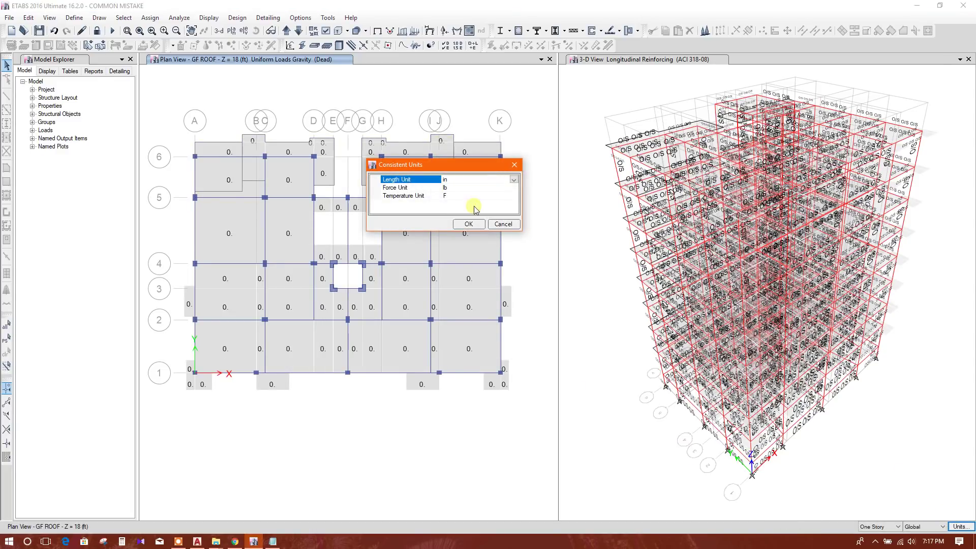
click(514, 179)
click(478, 196)
click(469, 224)
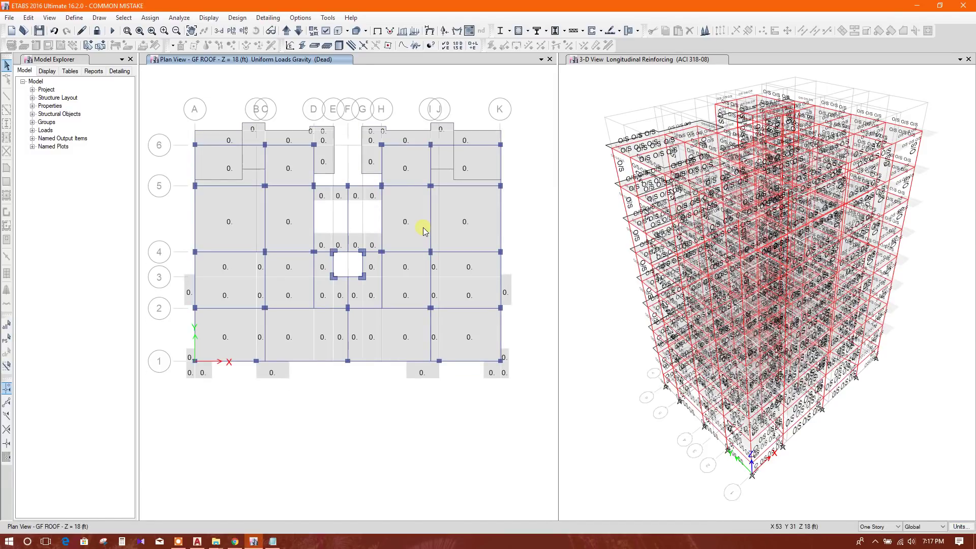
click(178, 541)
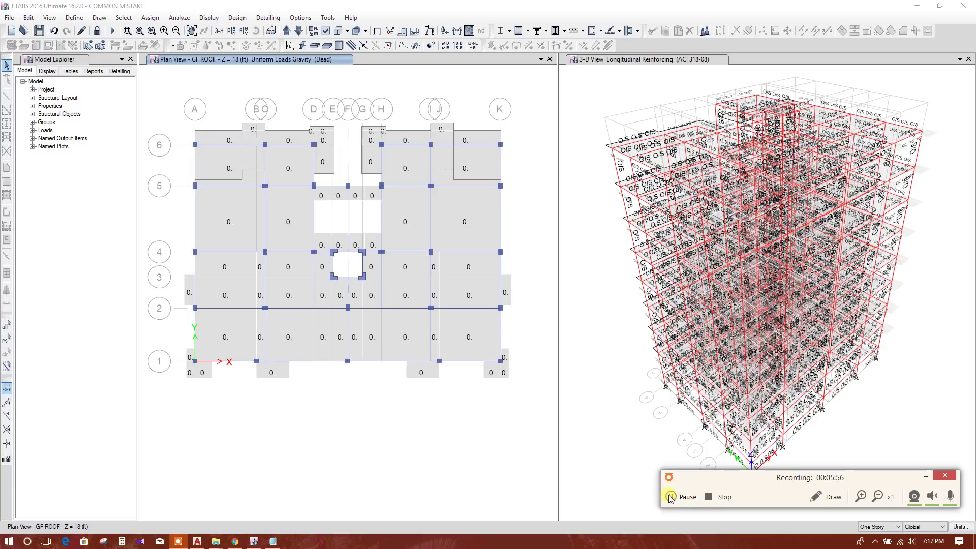
click(927, 477)
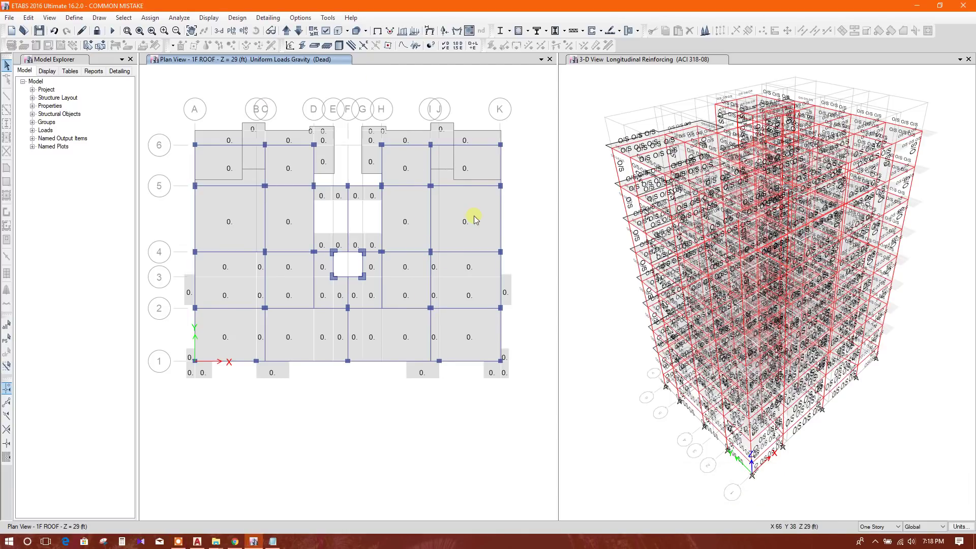
- Set force to kip so Dead loads read 25000, then unlock the model
click(957, 526)
click(916, 508)
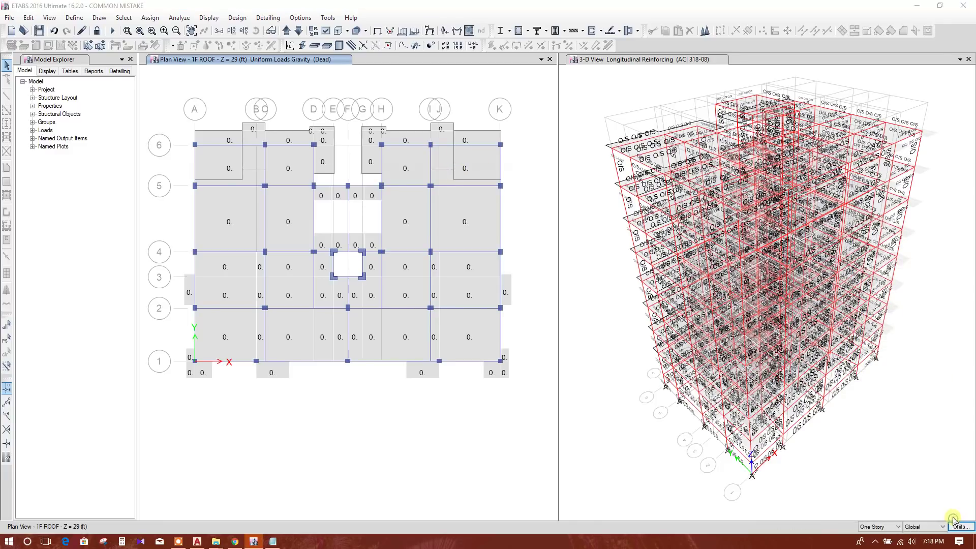
click(518, 185)
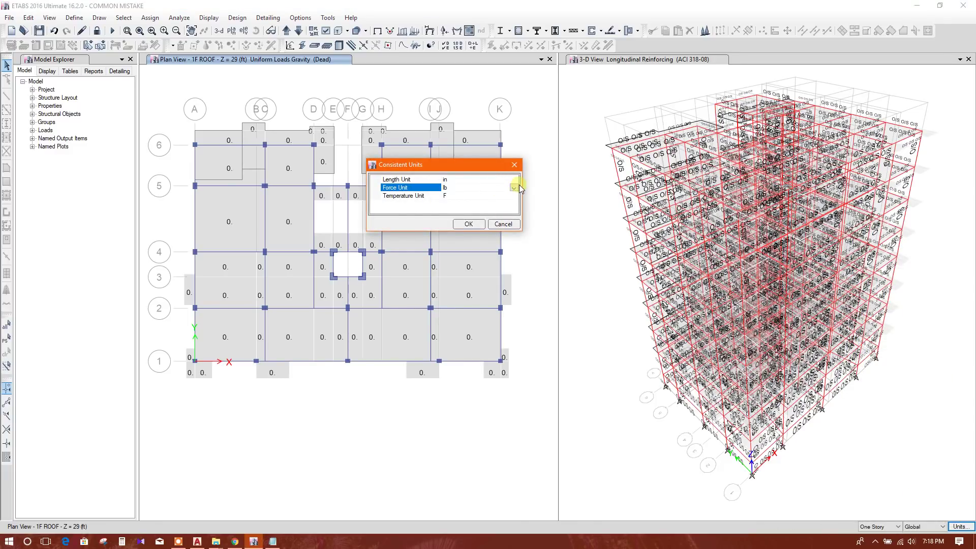
click(512, 181)
click(511, 187)
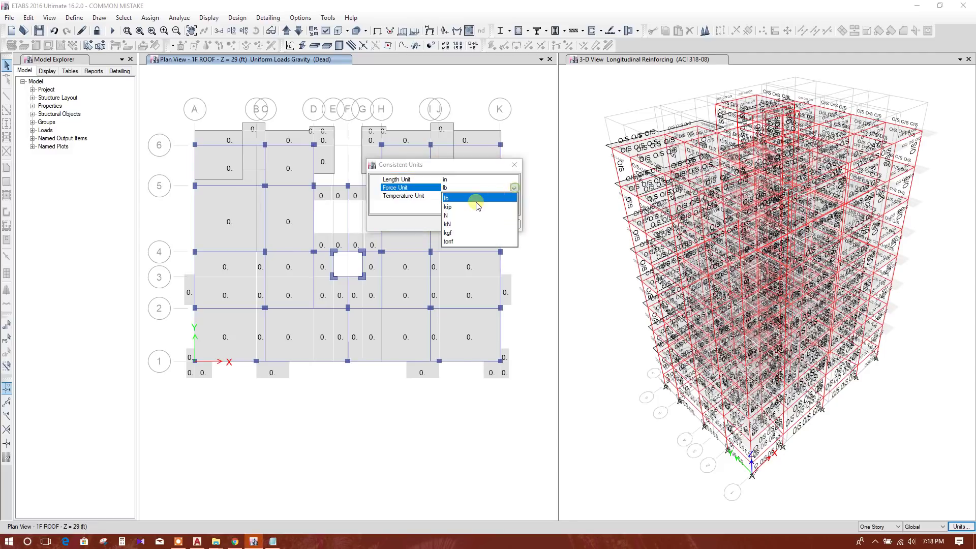
click(469, 208)
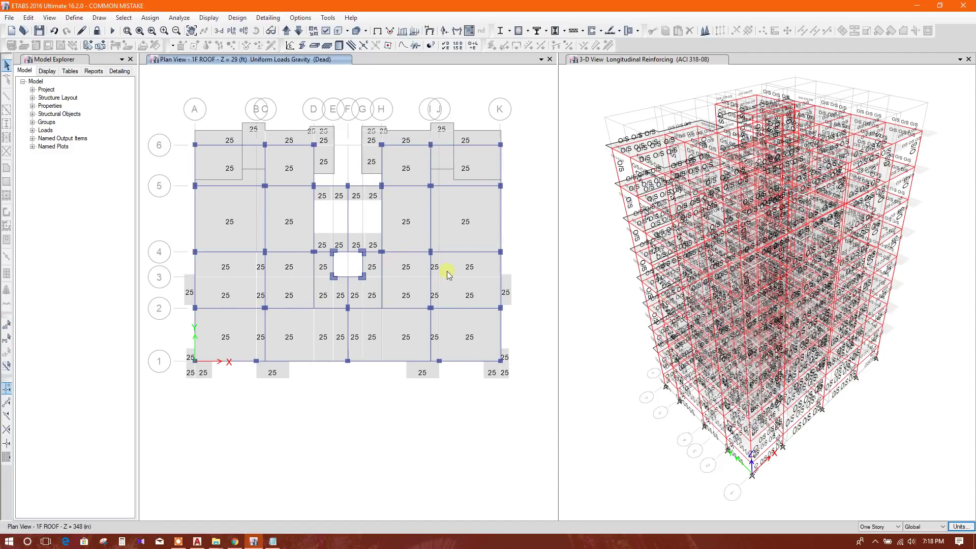
click(959, 526)
click(926, 507)
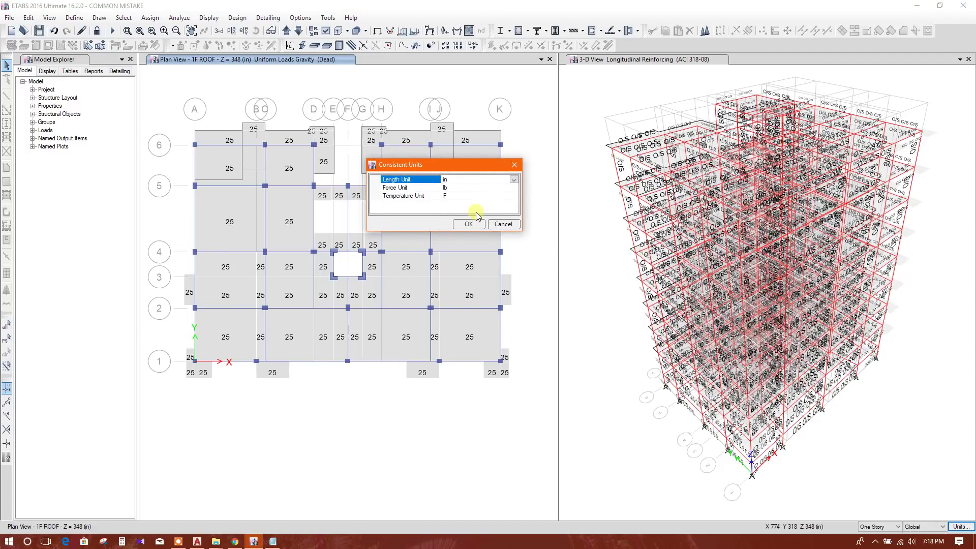
click(470, 224)
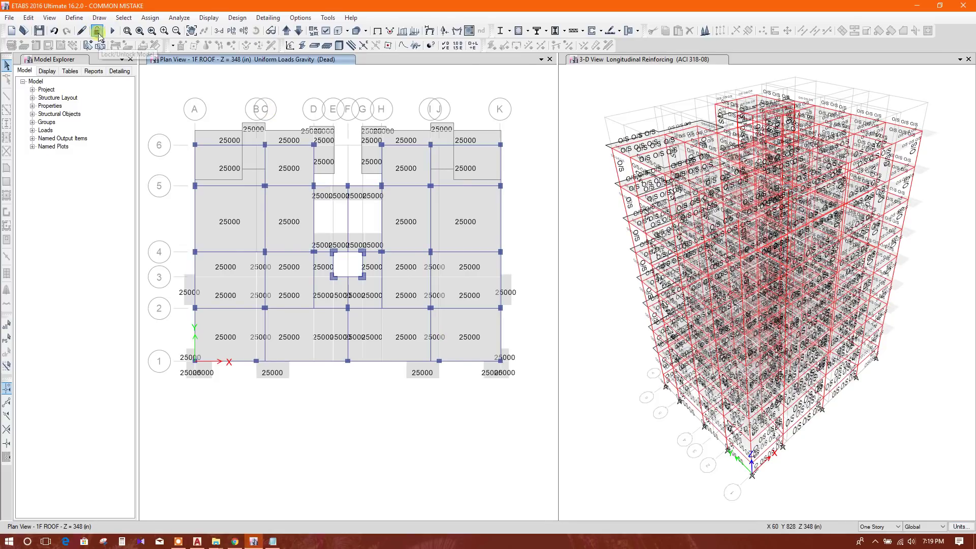
click(97, 30)
click(501, 308)
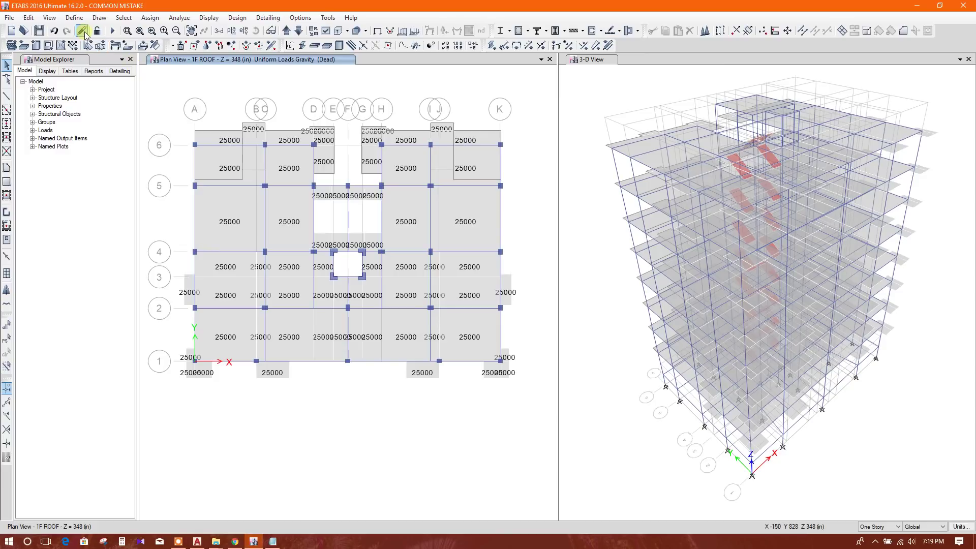
click(123, 18)
mouse_move(140, 30)
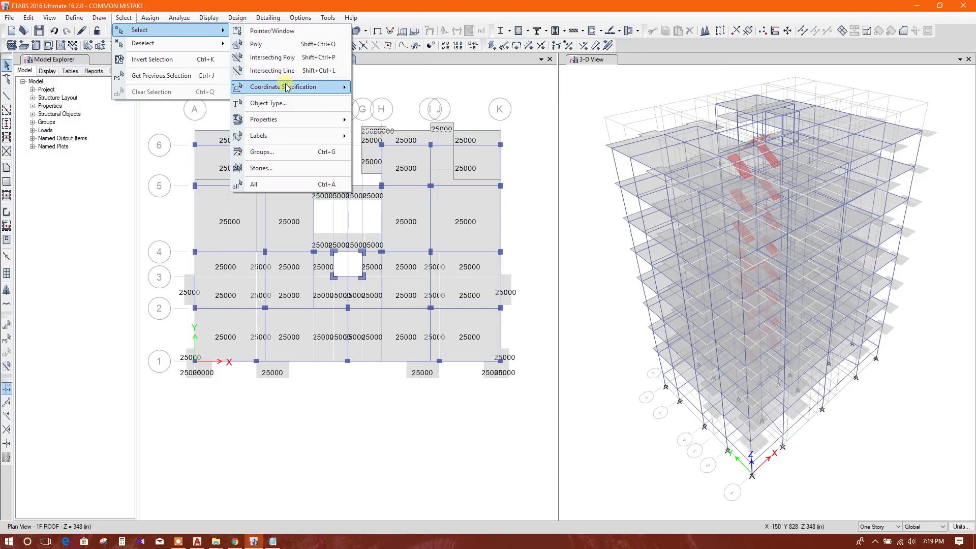
click(282, 103)
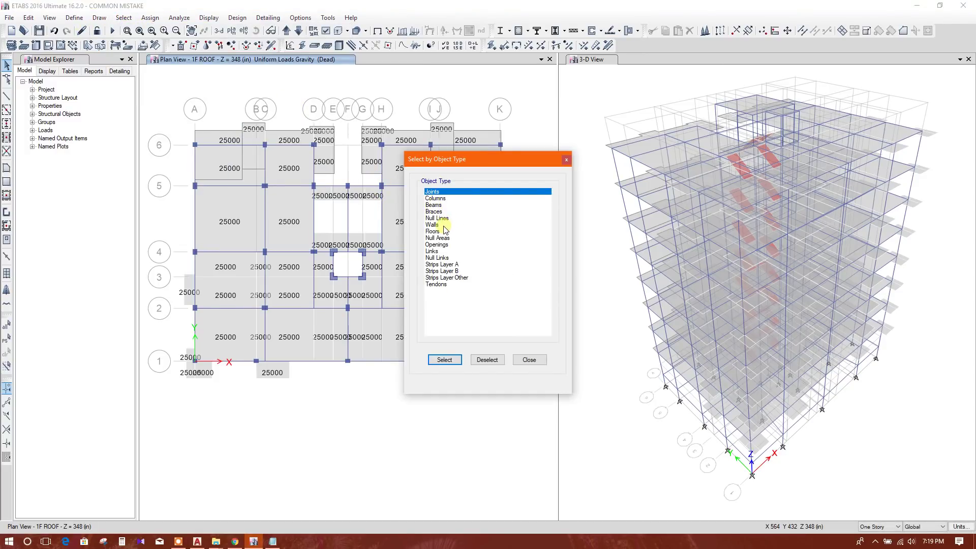
drag(443, 225, 442, 231)
click(446, 358)
click(529, 359)
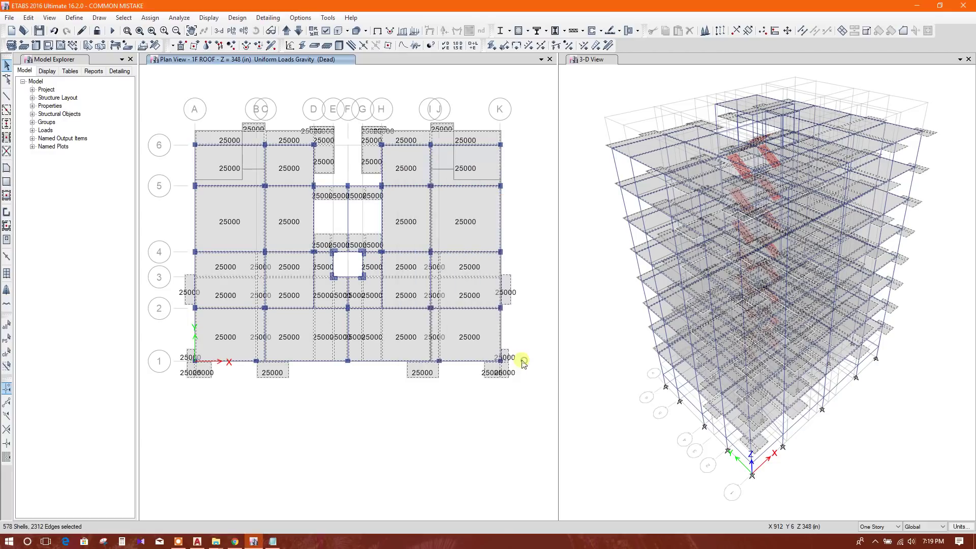
click(142, 45)
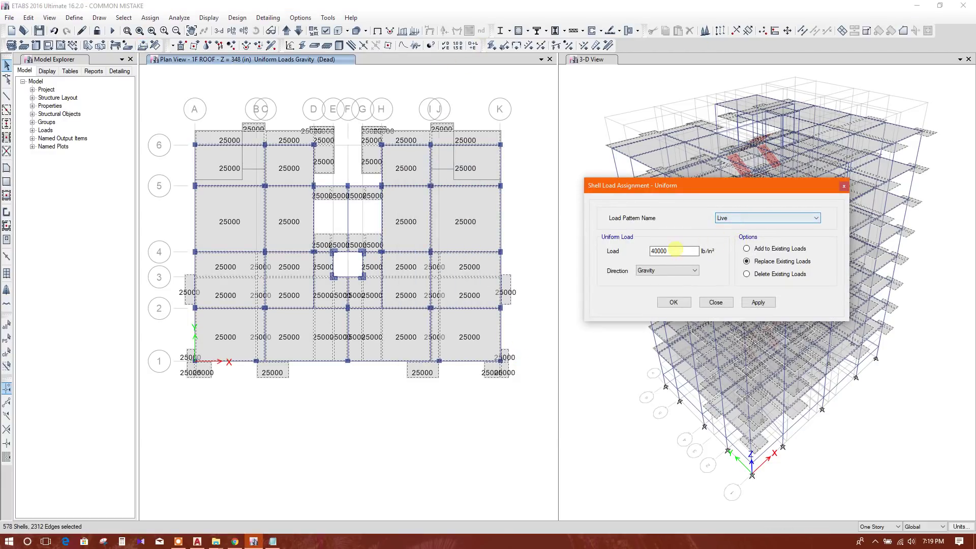
click(726, 305)
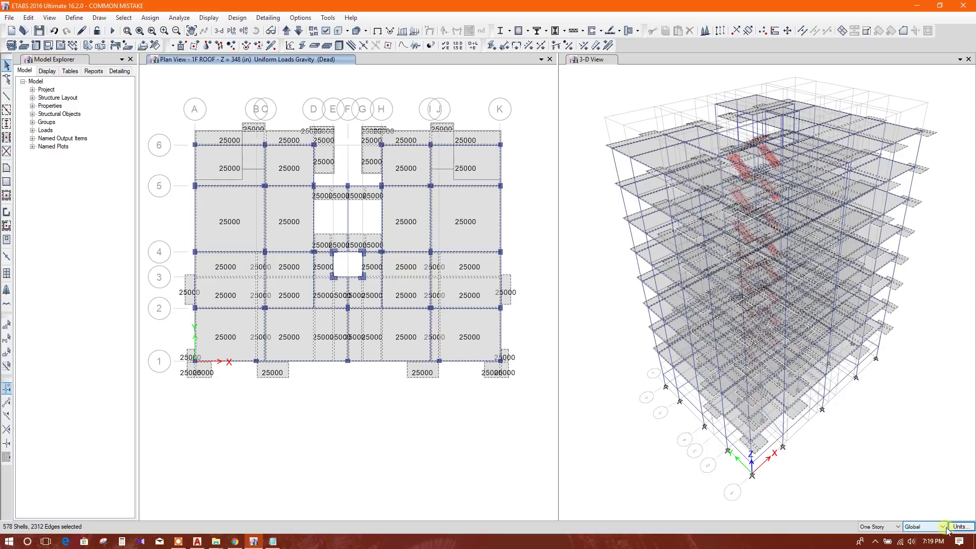
click(969, 526)
- Change the consistent length unit from inches to feet, keeping force in pounds
click(934, 513)
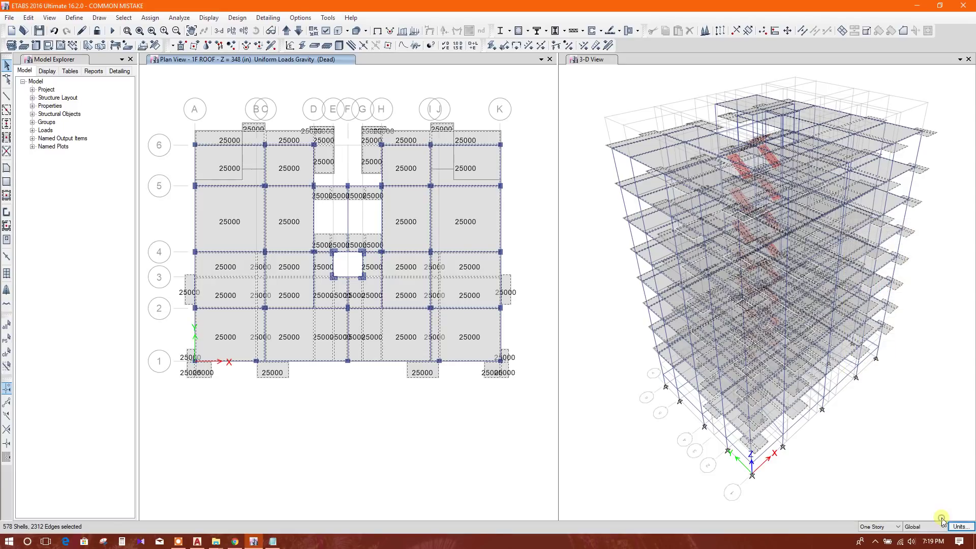
click(503, 188)
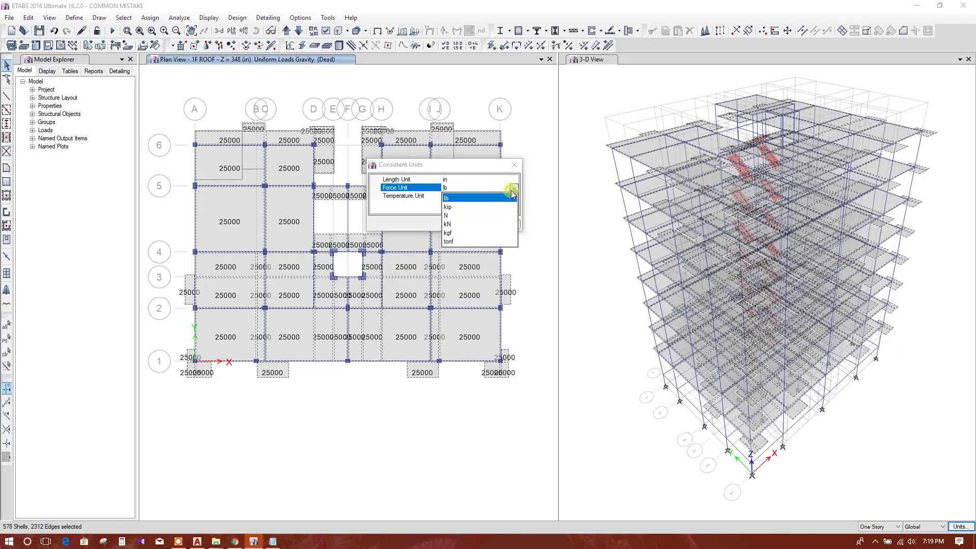
click(499, 183)
click(512, 180)
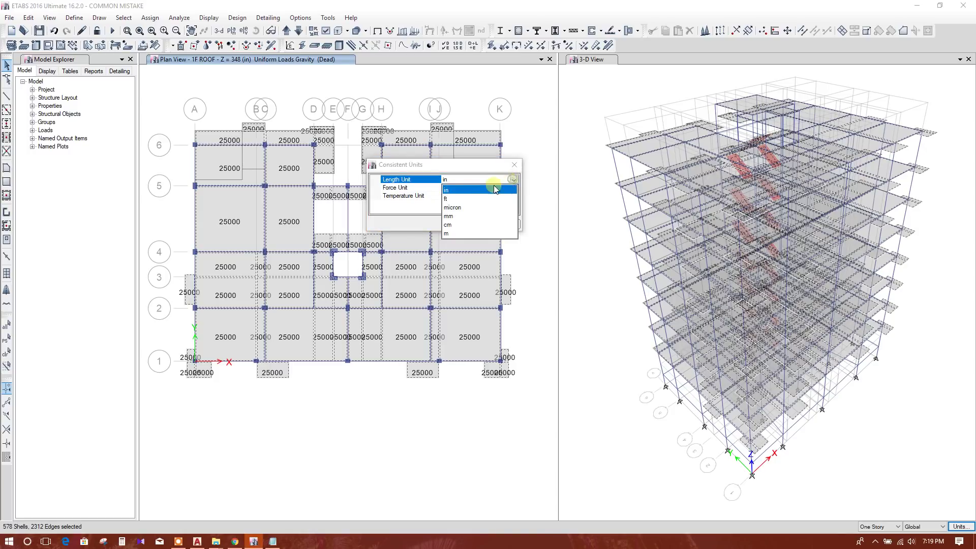
click(460, 196)
click(468, 223)
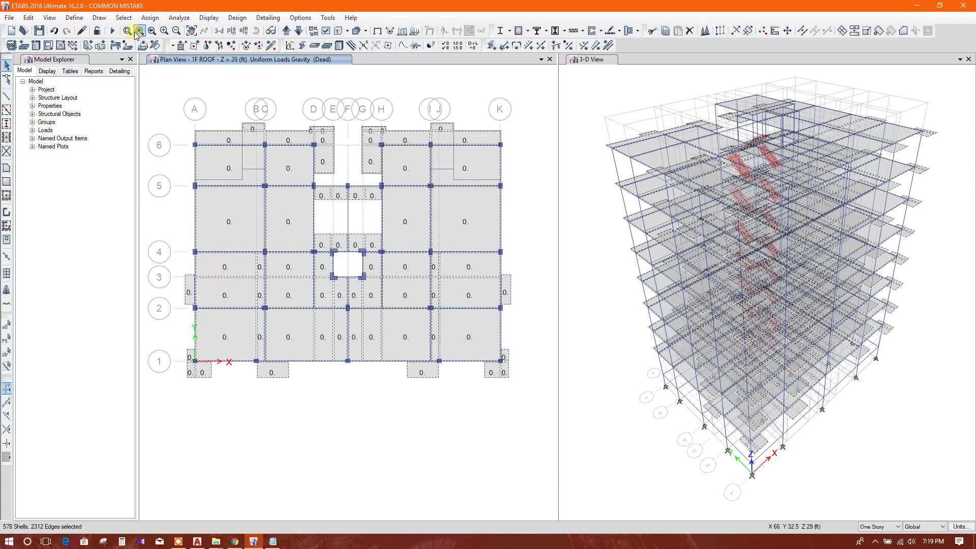
- Replace the slabs' uniform Live load with 25 lb/ft²
click(142, 45)
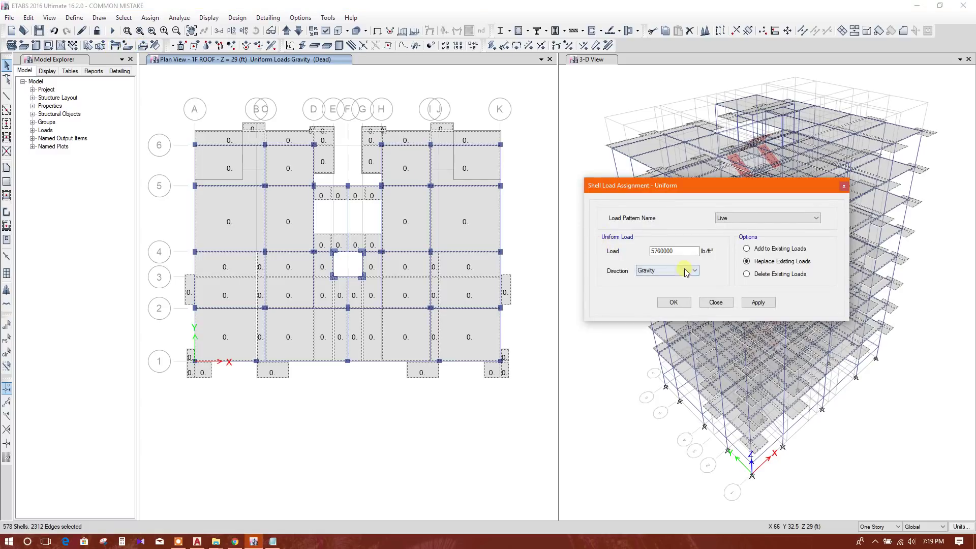
double_click(671, 251)
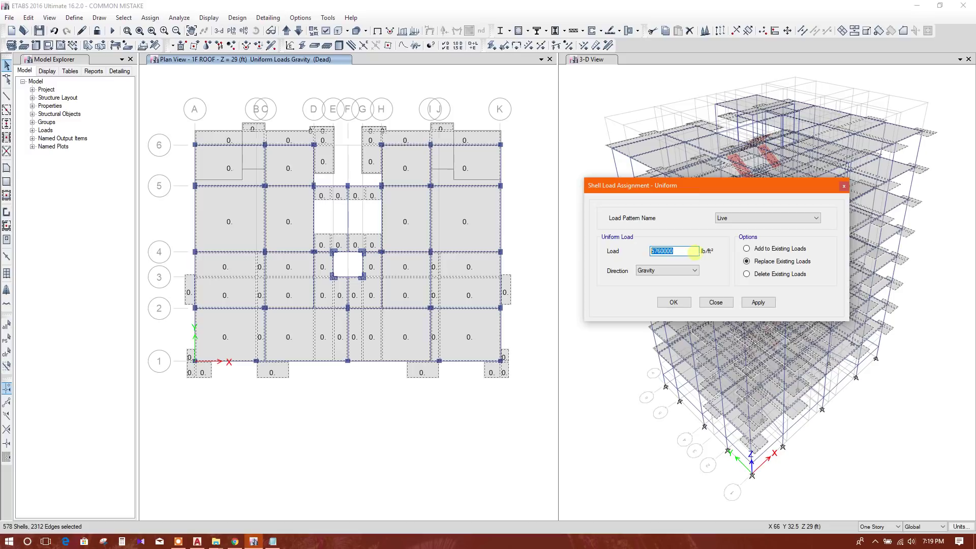
double_click(683, 251)
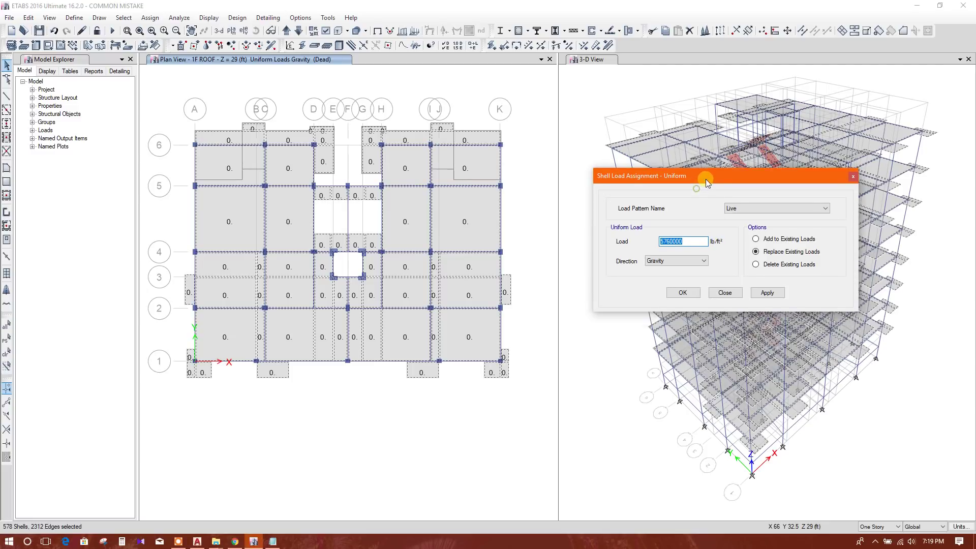
double_click(691, 239)
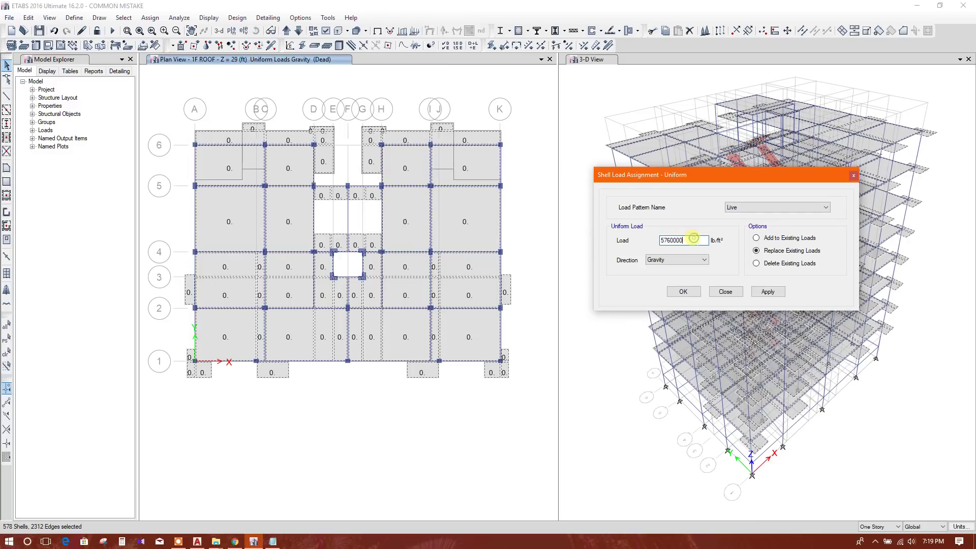
double_click(692, 239)
text(25)
click(770, 292)
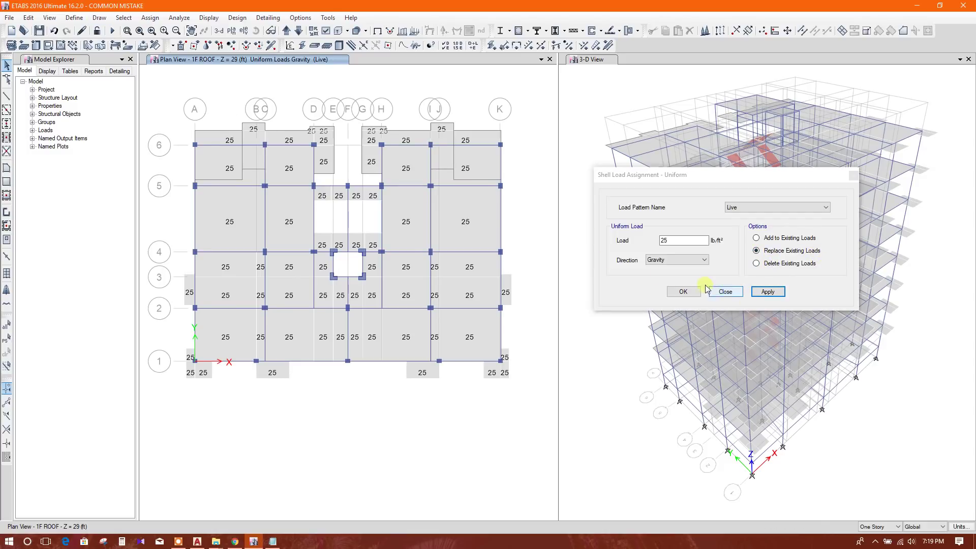
click(725, 292)
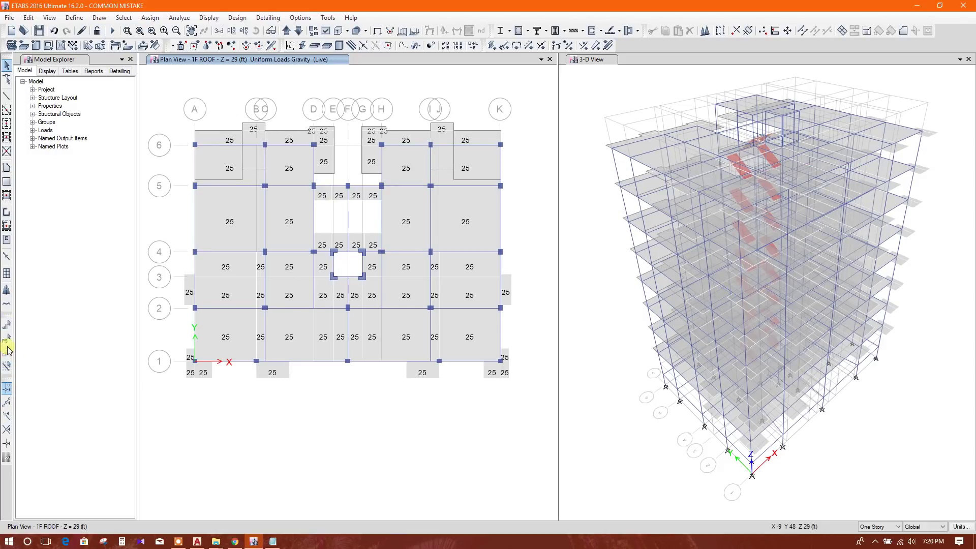
- Select all slabs and apply a 25 lb/ft² uniform Dead load
click(7, 324)
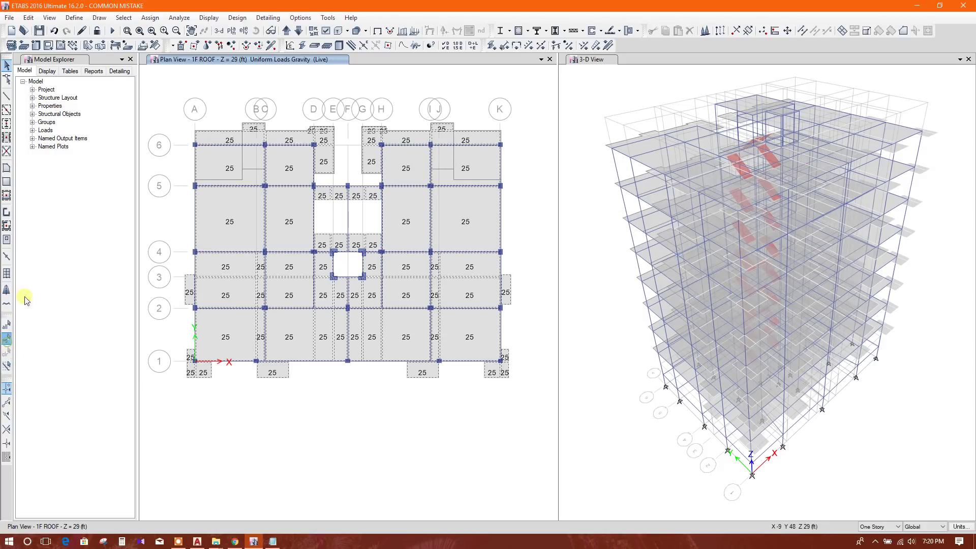
click(143, 44)
click(755, 210)
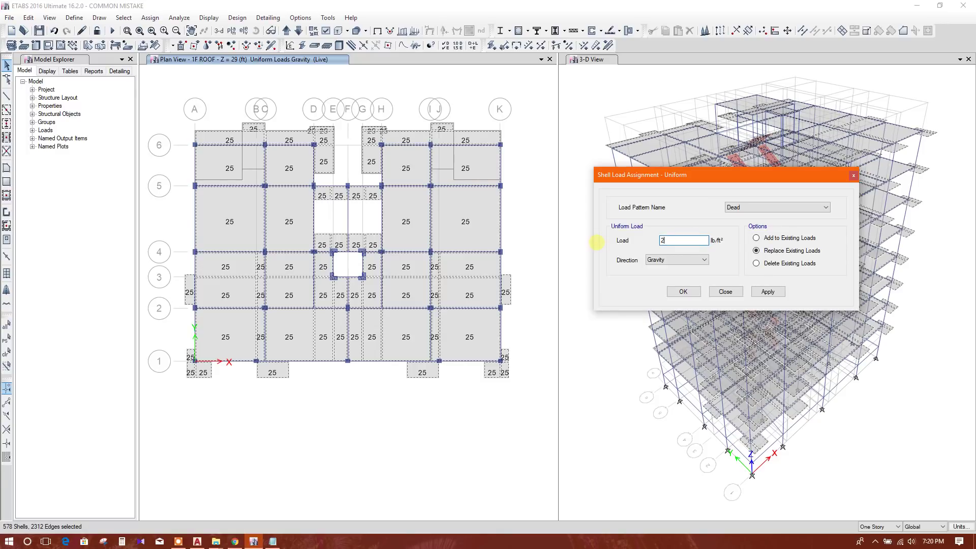
text(5)
click(767, 291)
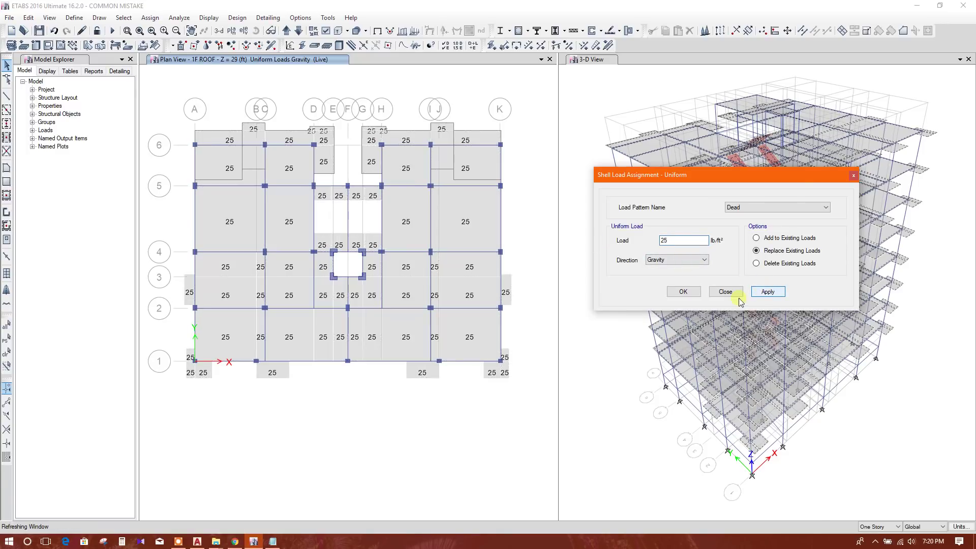
- Reselect all slabs and apply a 40 lb/ft² uniform Live load
click(6, 339)
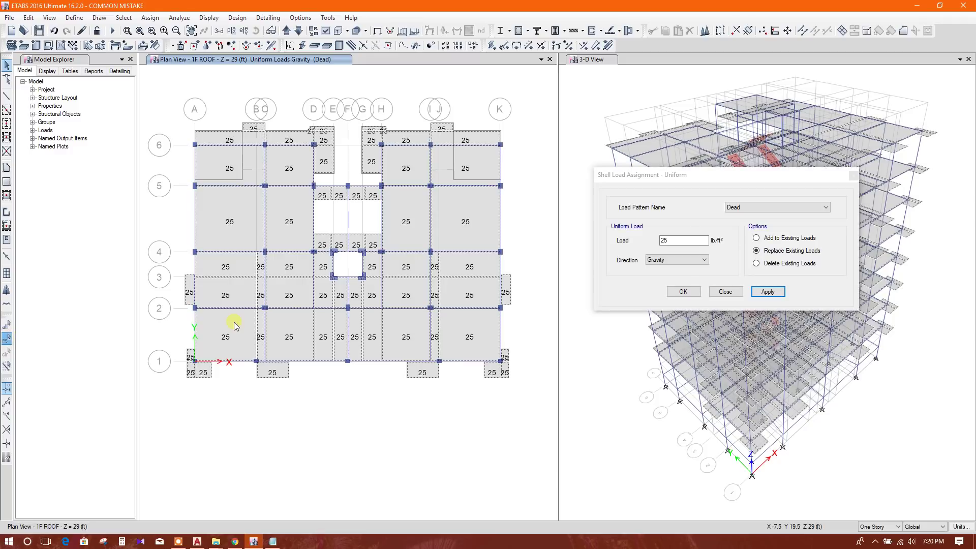
click(755, 208)
double_click(689, 241)
text(40)
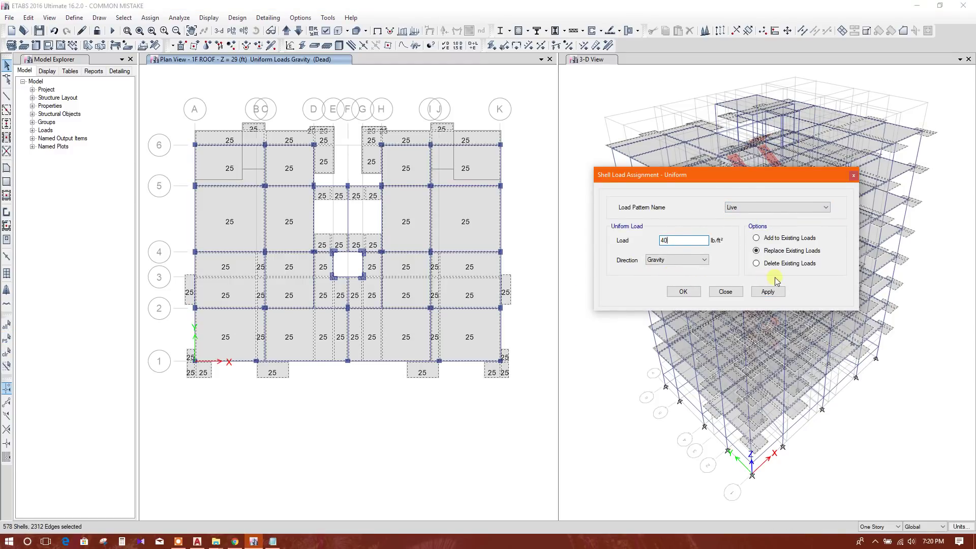
click(766, 292)
click(725, 292)
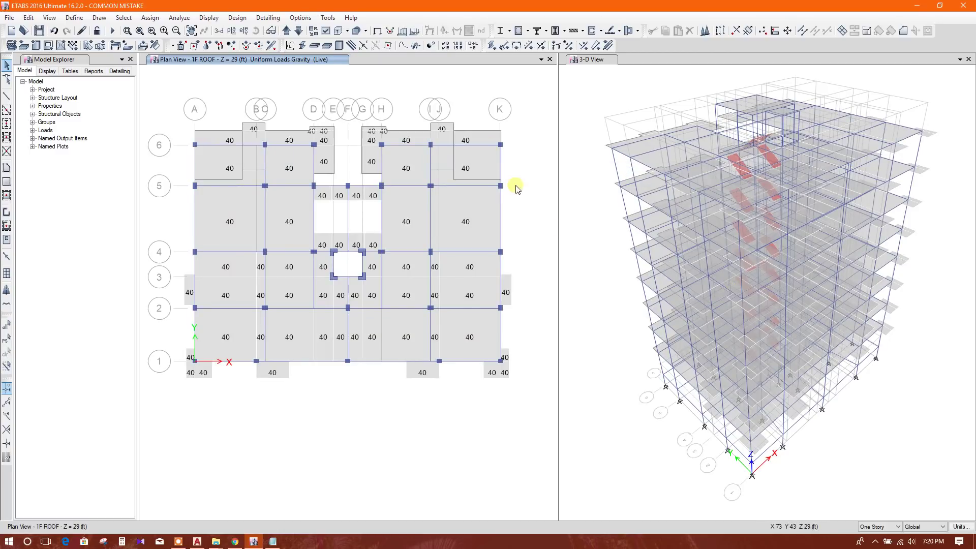
- Rerun the analysis and the concrete frame design check, then clear results from the plan
click(113, 31)
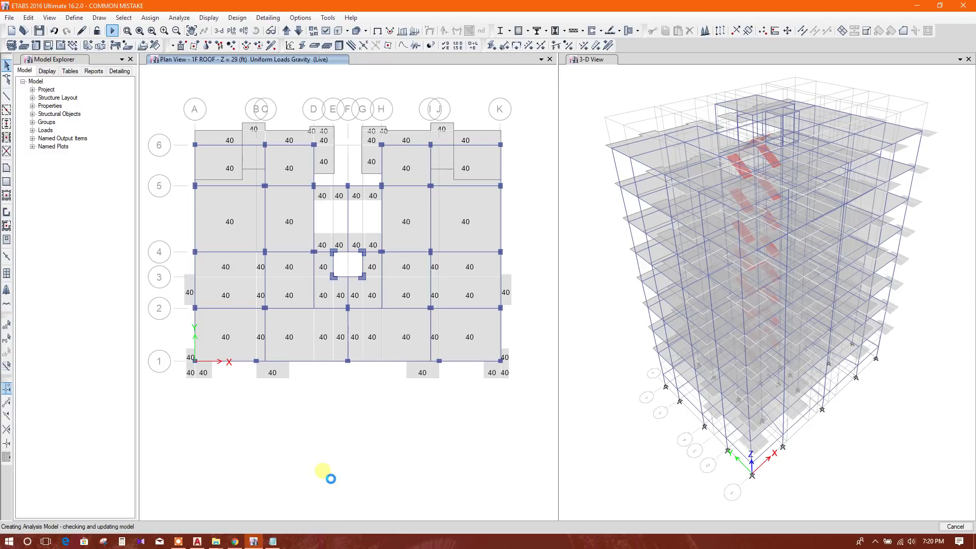
click(520, 30)
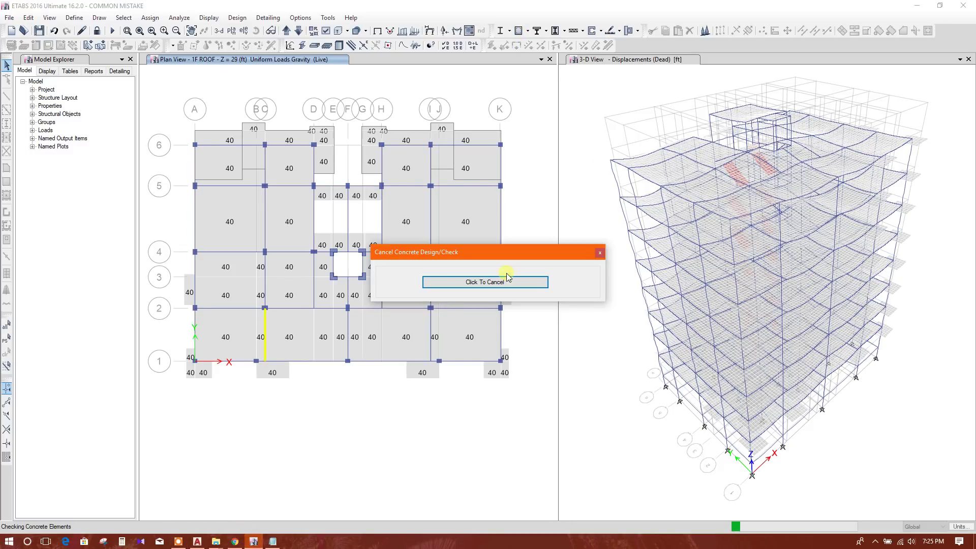
click(254, 542)
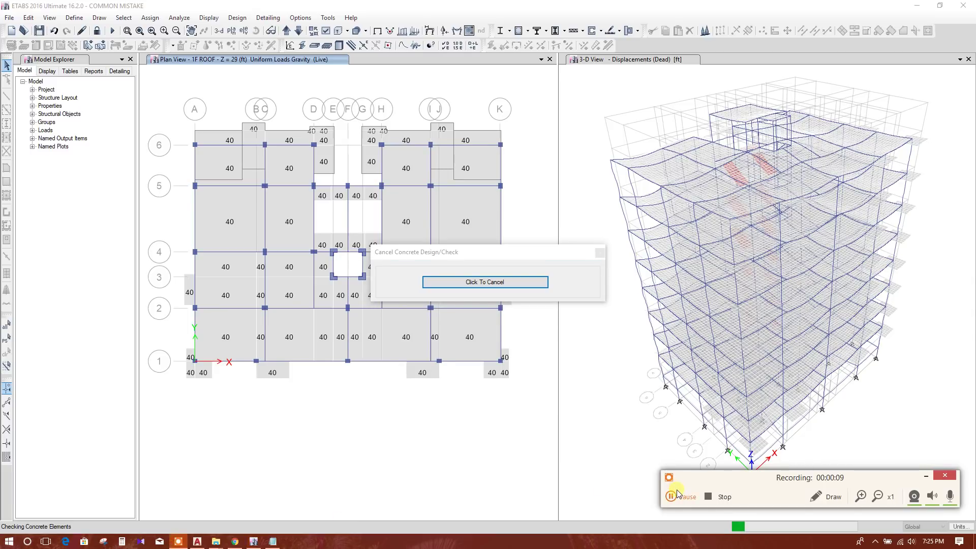
click(594, 101)
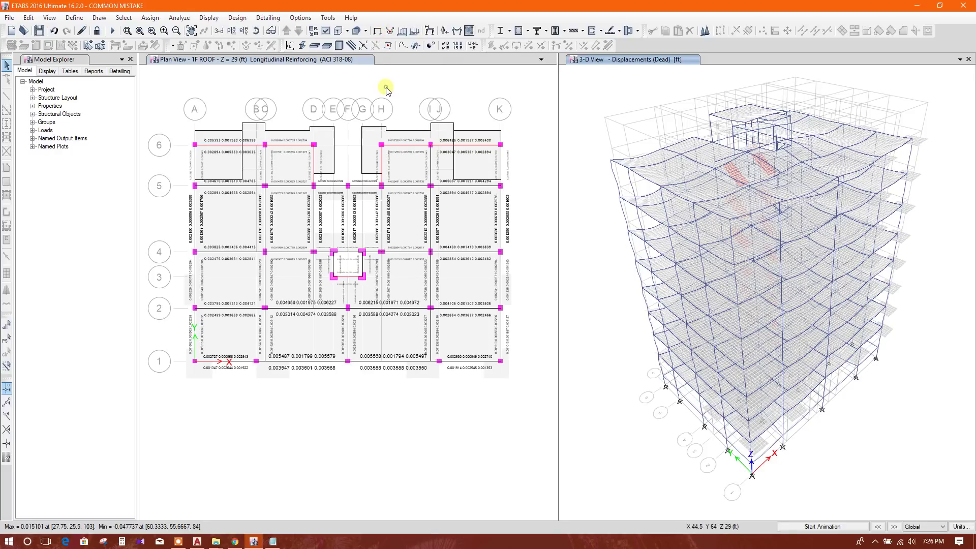
click(378, 31)
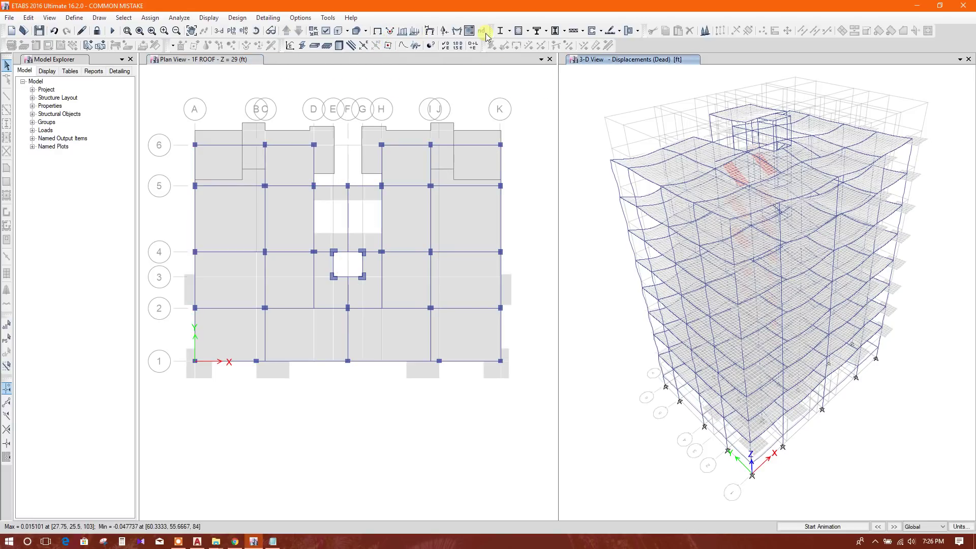
- Display the Longitudinal Reinforcing design output on the 3-D view, then activate the plan view
click(527, 31)
click(548, 160)
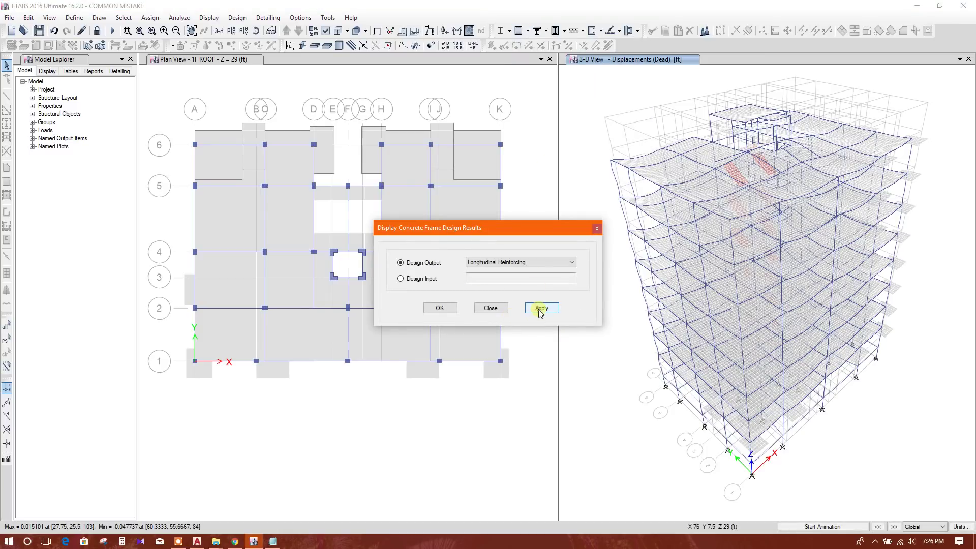
click(541, 307)
click(489, 308)
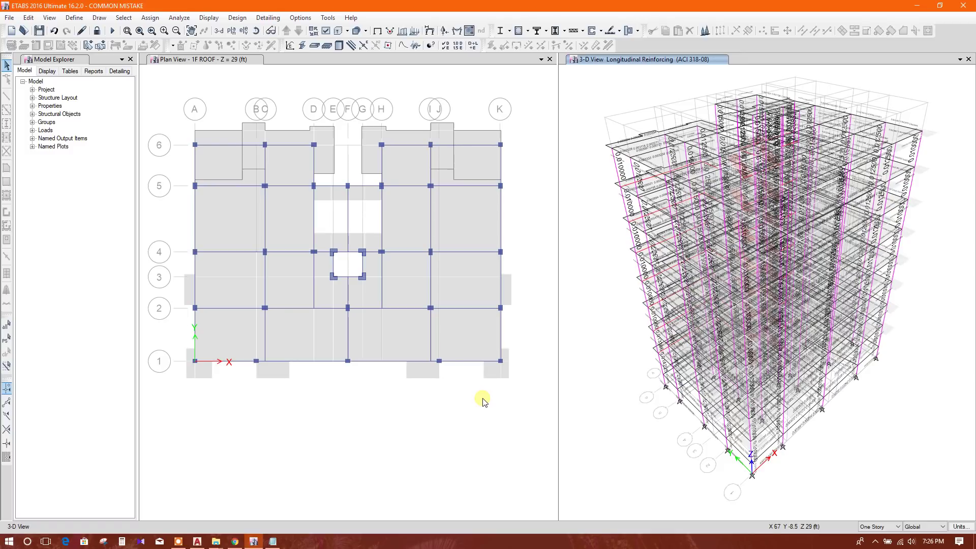
click(505, 401)
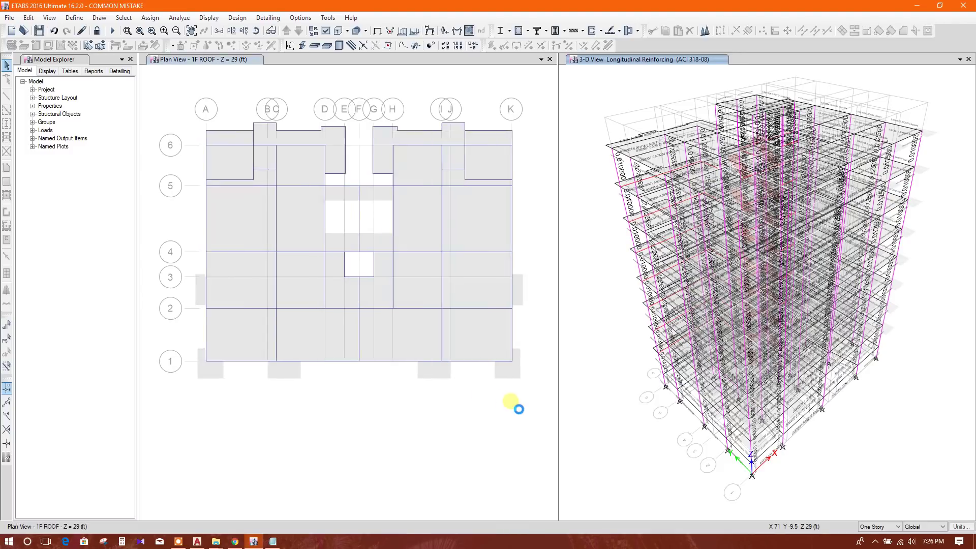